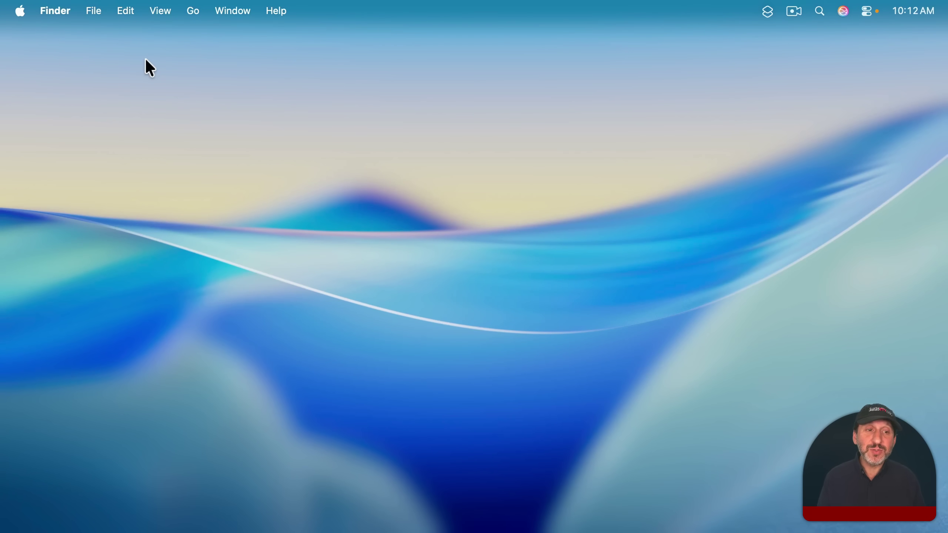
# Look through the Finder's File menu and neighbouring menus.
pyautogui.click(94, 11)
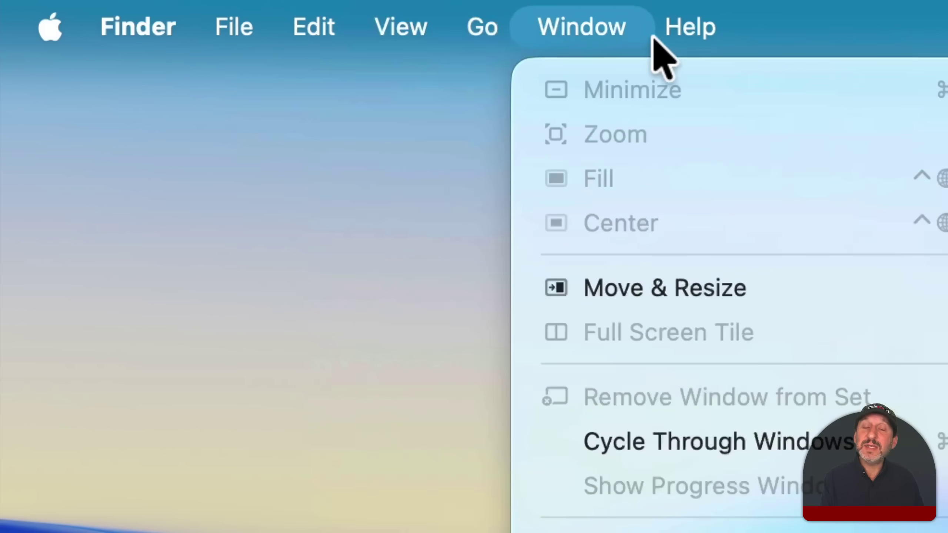
pyautogui.moveTo(401, 13)
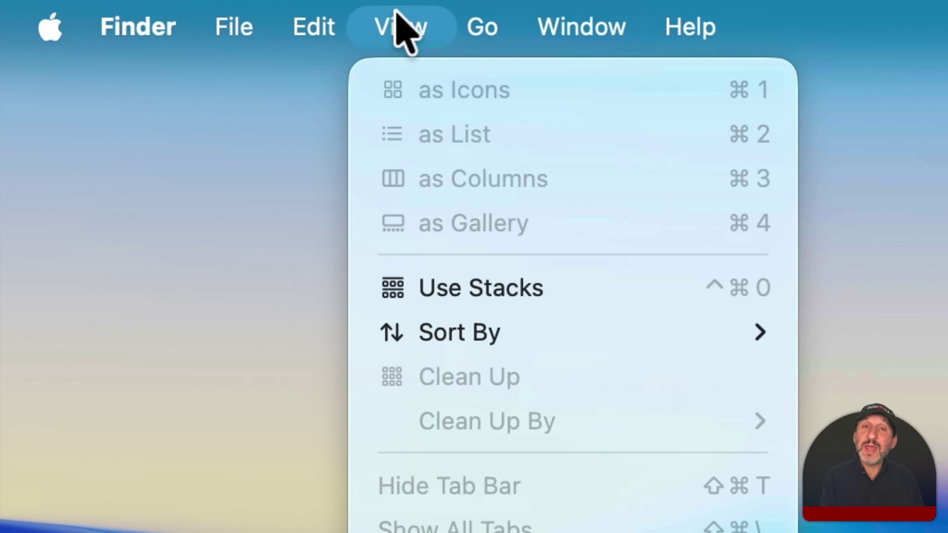
pyautogui.moveTo(473, 18)
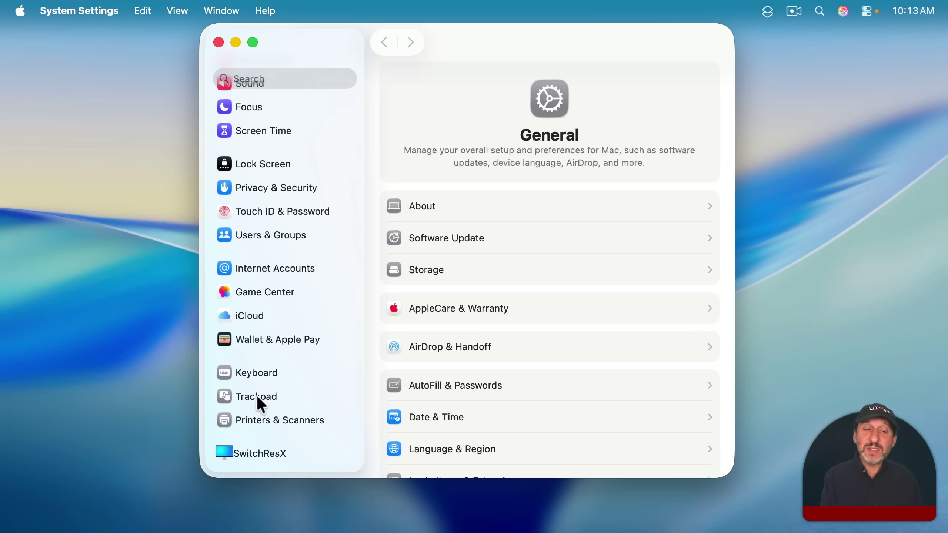
# Open Trackpad settings and cycle through Scroll & Zoom, More Gestures and Point & Click tabs twice.
pyautogui.click(265, 396)
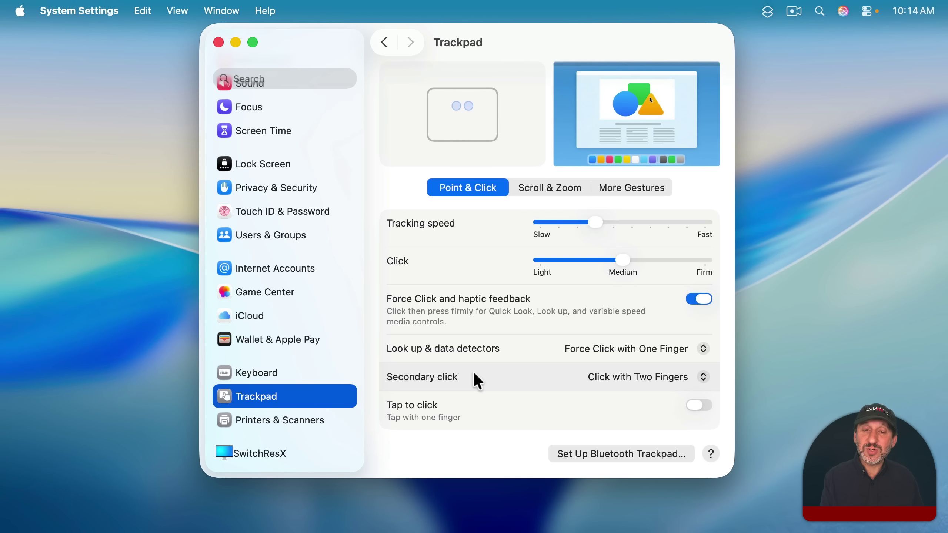
pyautogui.click(537, 188)
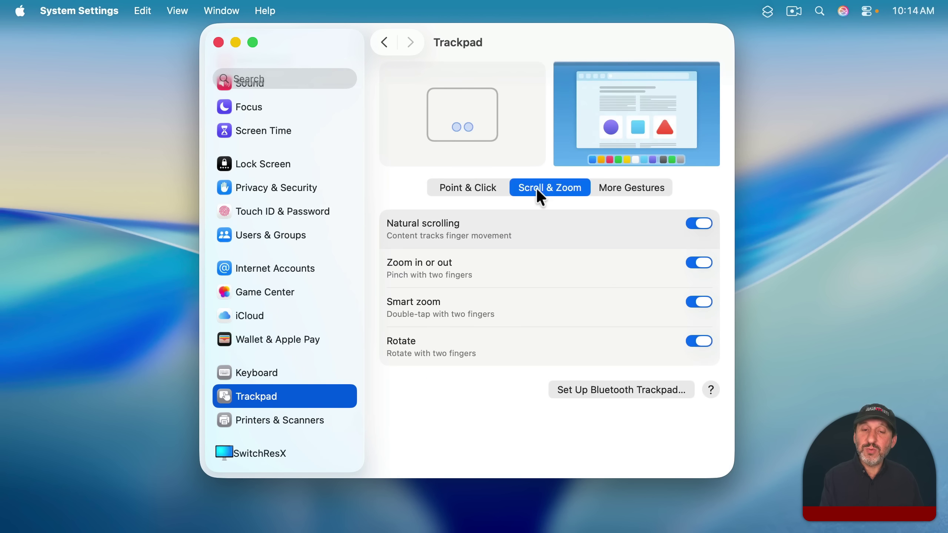
pyautogui.click(621, 196)
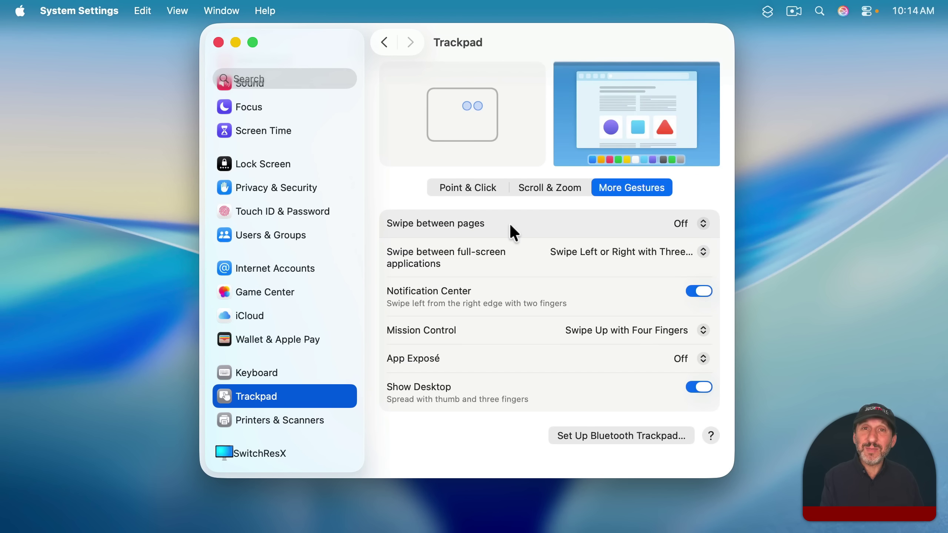
pyautogui.click(454, 185)
pyautogui.click(543, 187)
pyautogui.click(631, 189)
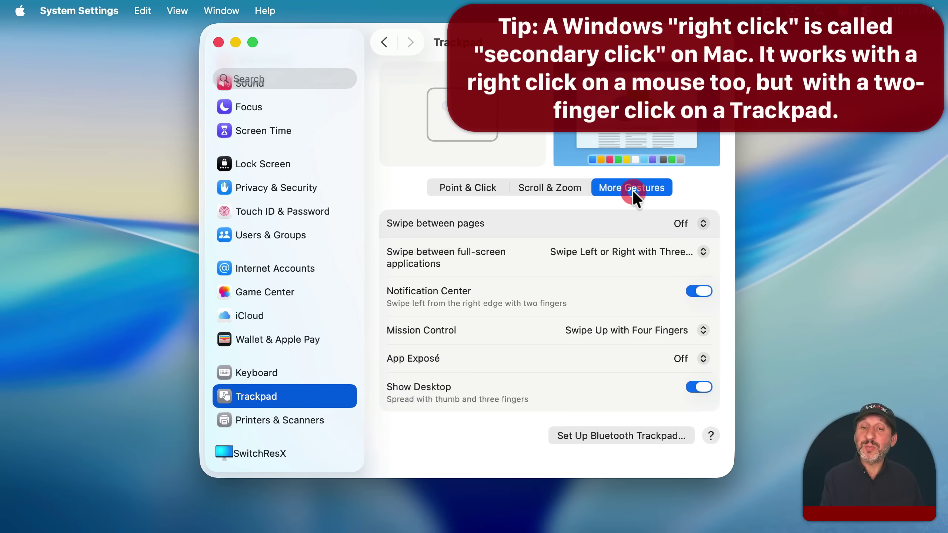
pyautogui.click(477, 187)
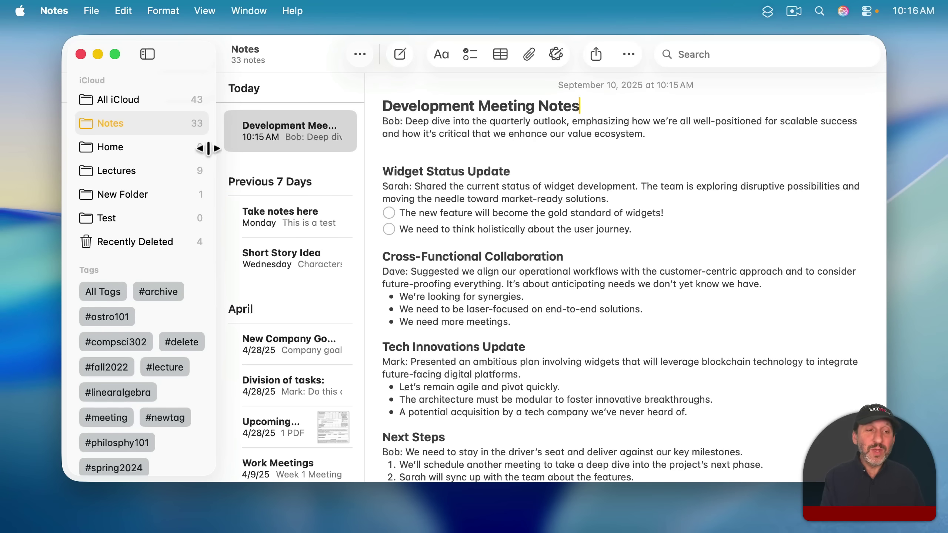
# Browse the Notes, File, Edit and Format menus, then switch to Safari from the Dock.
pyautogui.click(61, 12)
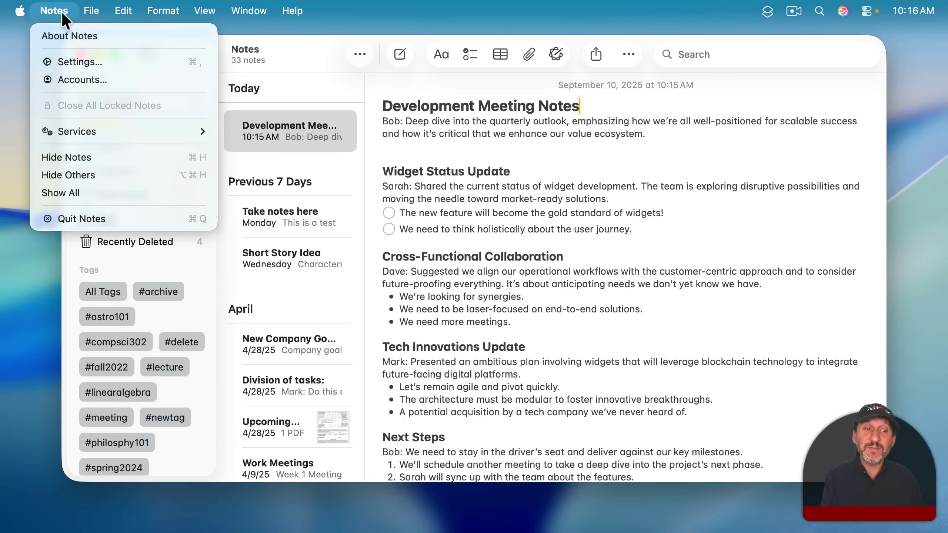
pyautogui.click(61, 12)
pyautogui.click(91, 10)
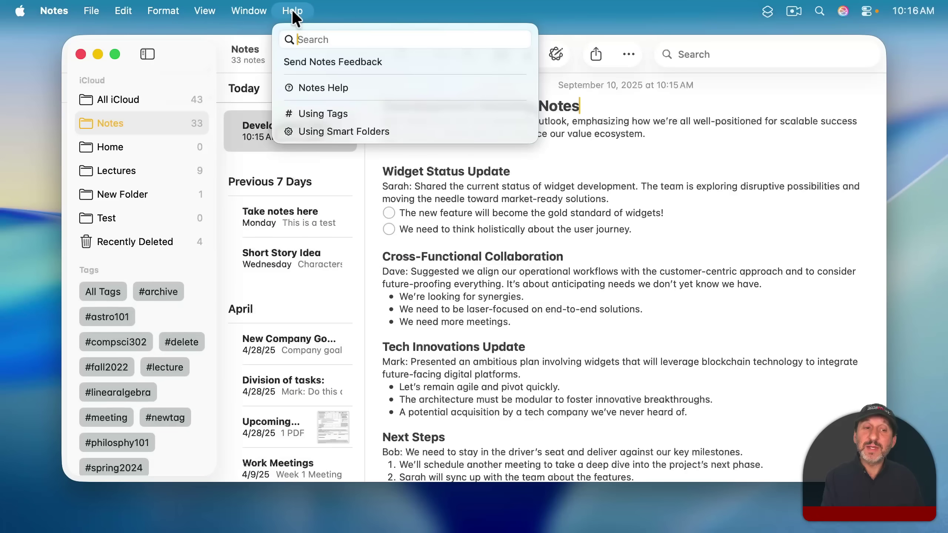
pyautogui.press('Escape')
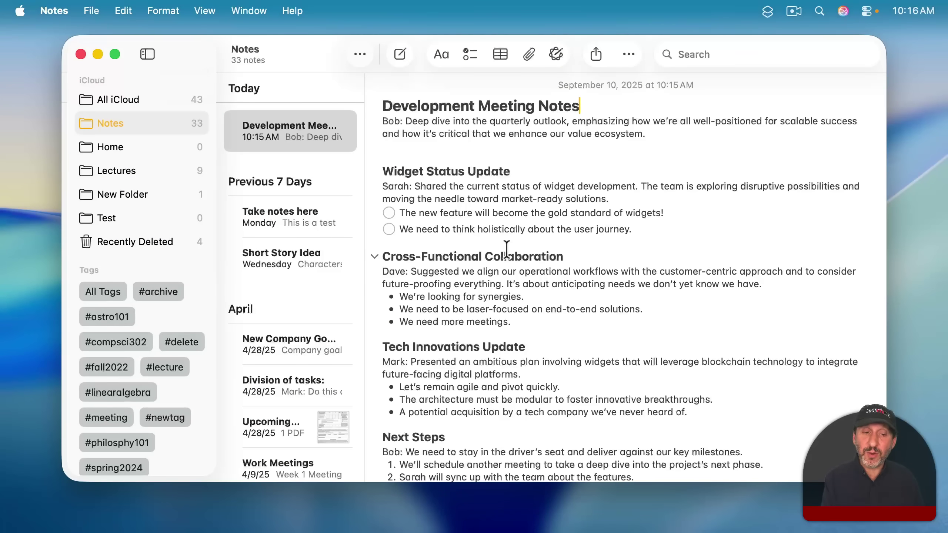
pyautogui.click(143, 526)
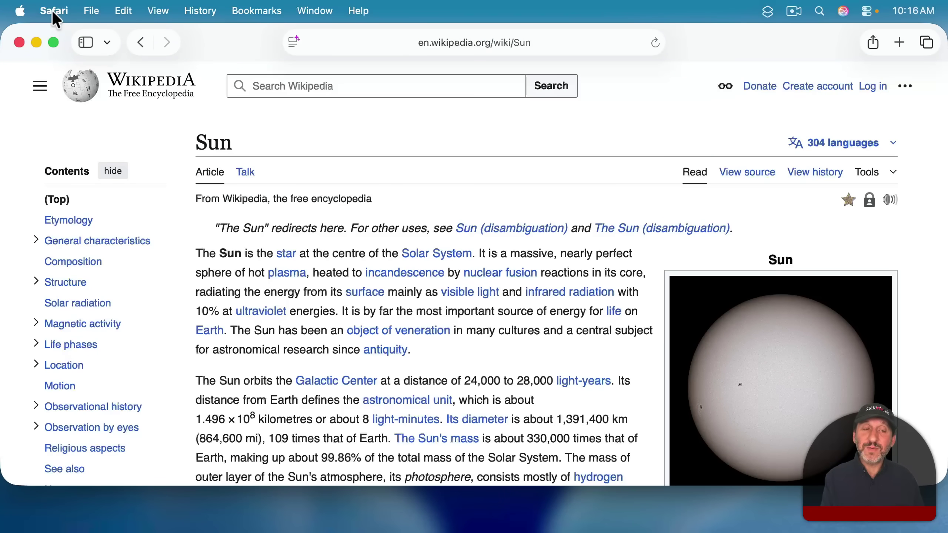
# Preview Safari's menus, then drag the Safari window down and right to reveal Notes.
pyautogui.click(91, 11)
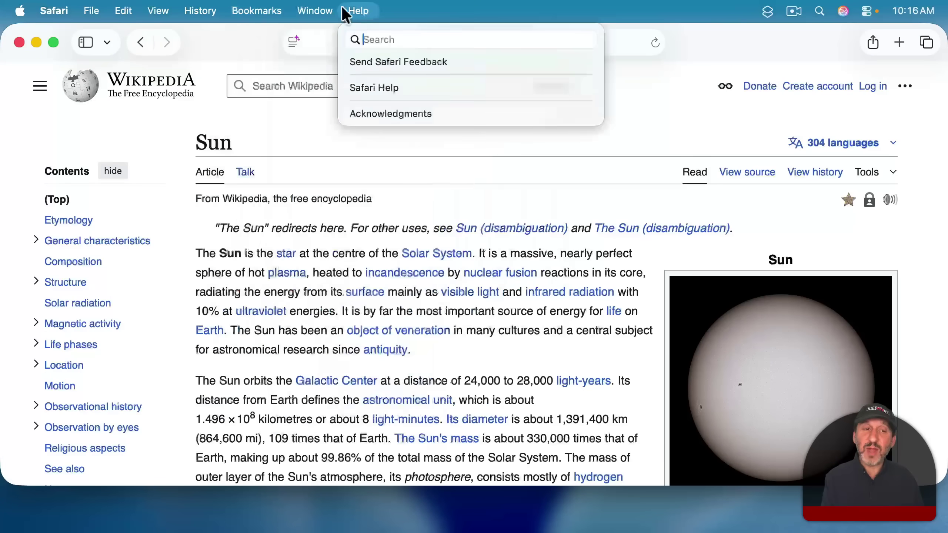
pyautogui.click(92, 11)
pyautogui.moveTo(62, 28); pyautogui.dragTo(125, 57)
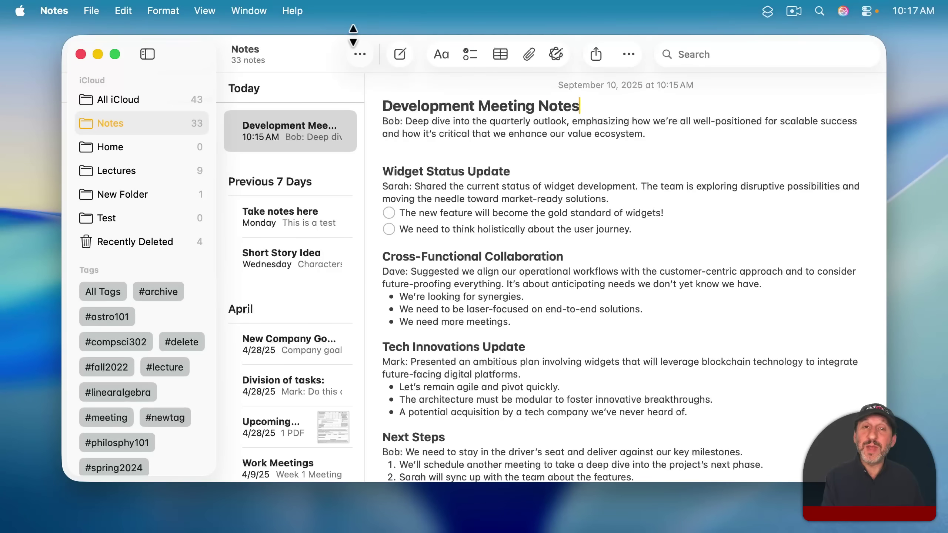
# Toggle bold on the word 'enhance' with Cmd+B and back off again.
pyautogui.click(163, 11)
pyautogui.click(164, 9)
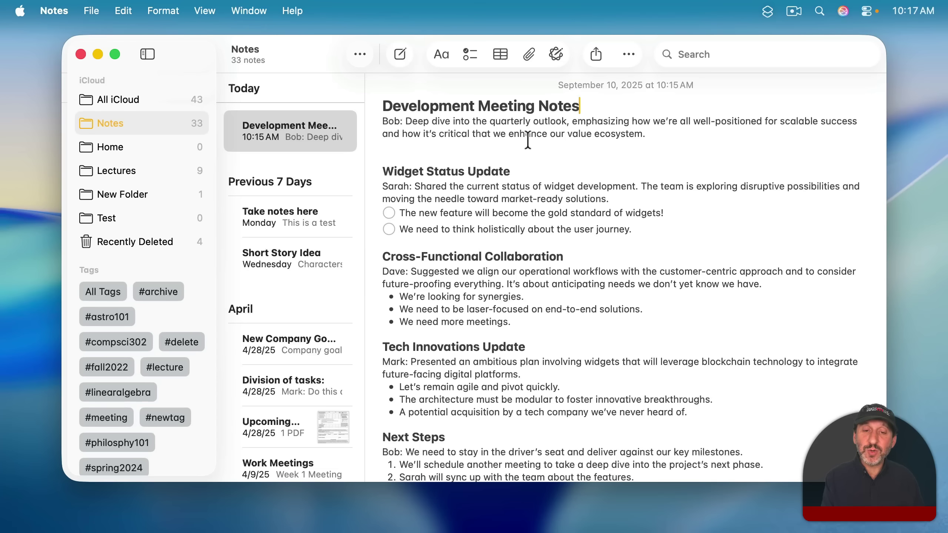
pyautogui.doubleClick(522, 134)
pyautogui.press('super+b')
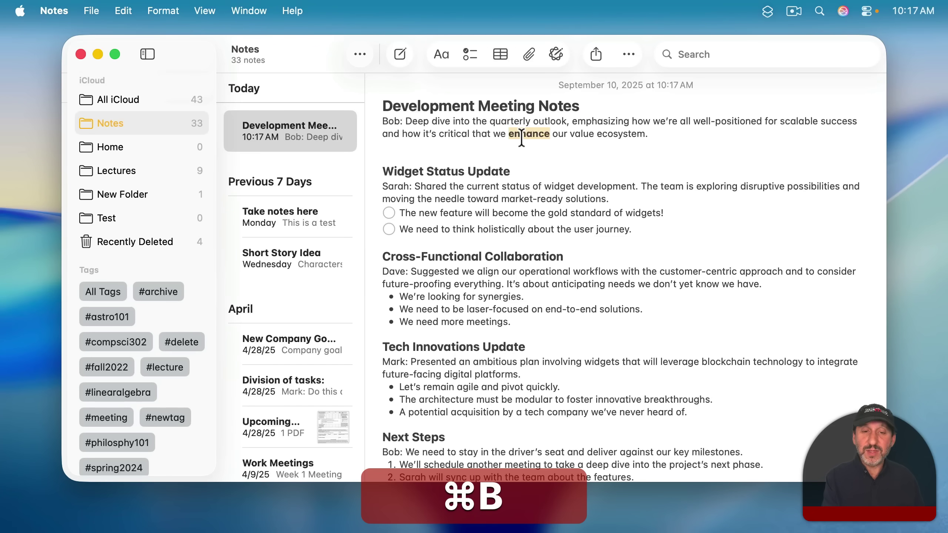
pyautogui.press('super+b')
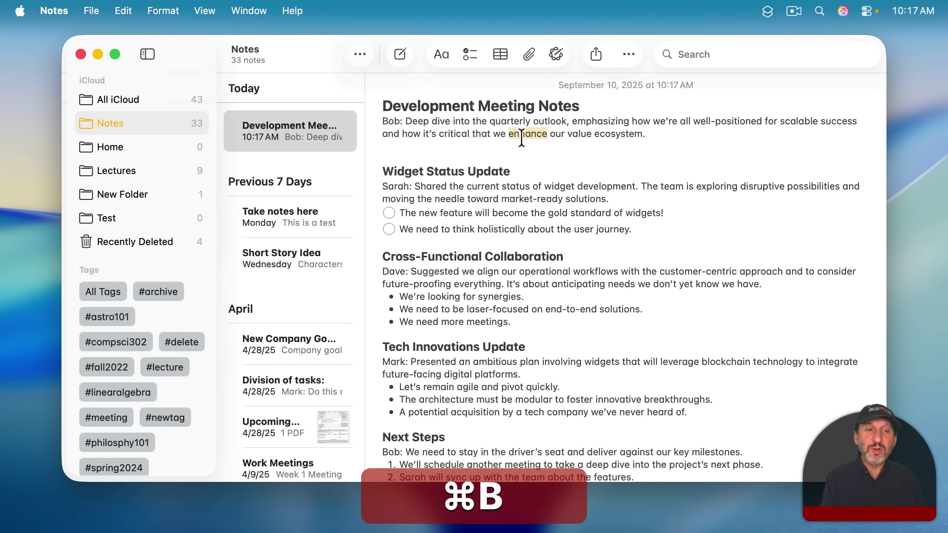
# Check Format > Font, deselect 'enhance', then browse the menus over to Help.
pyautogui.click(162, 10)
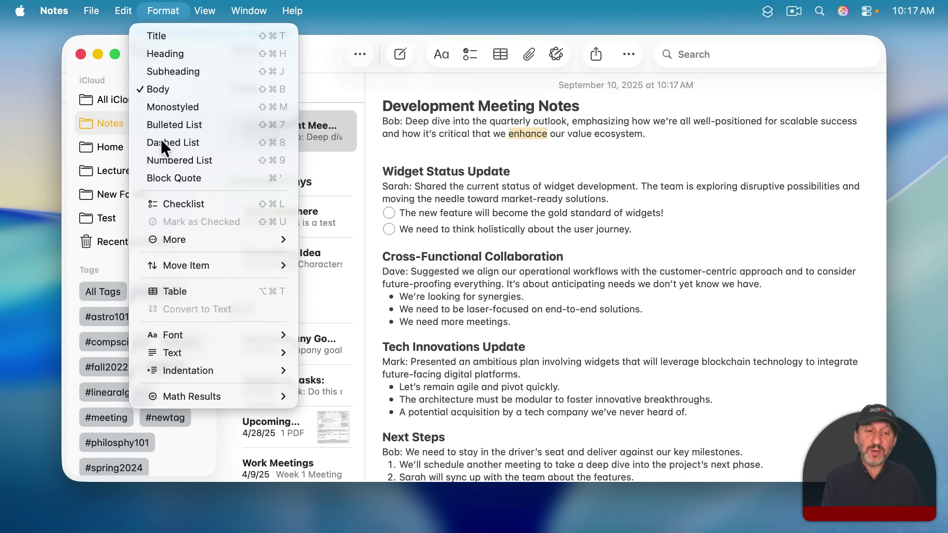
pyautogui.moveTo(191, 333)
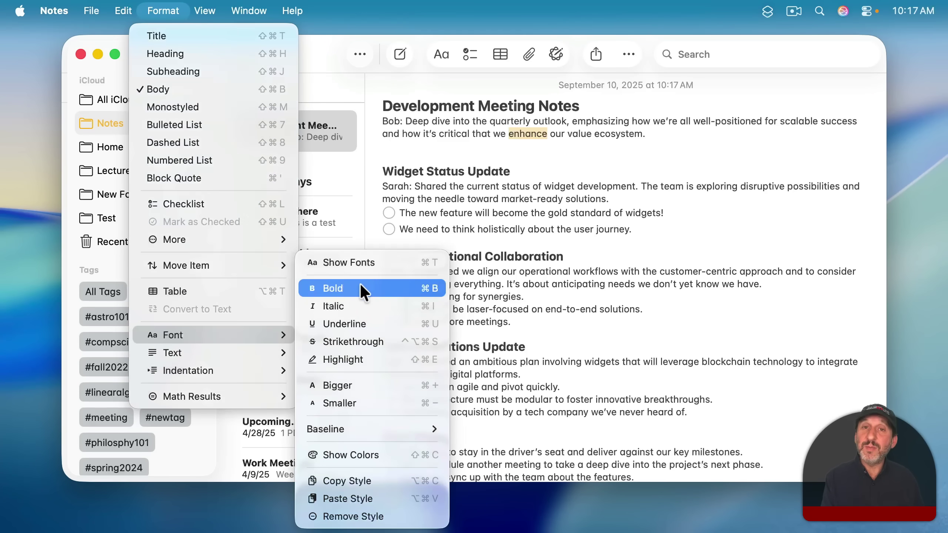
pyautogui.press('Escape')
pyautogui.press('Down')
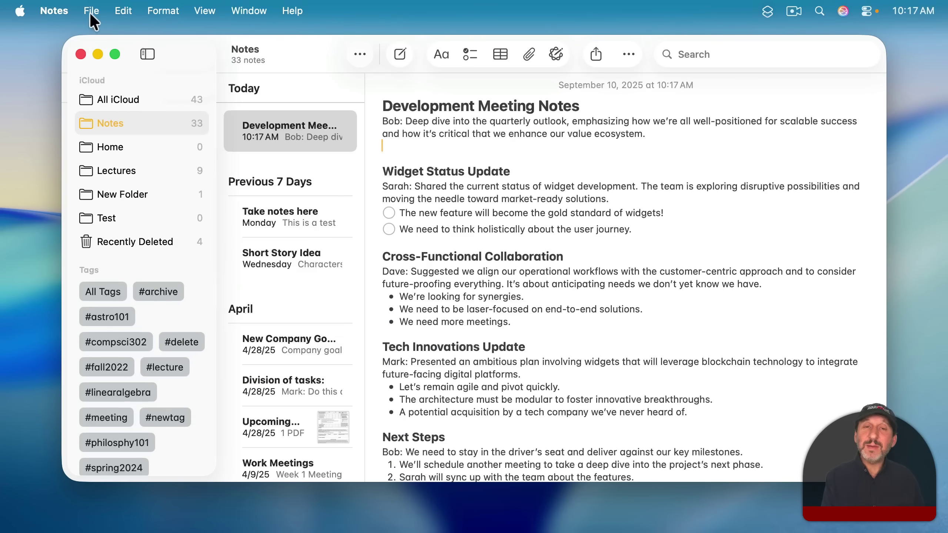
pyautogui.click(90, 11)
pyautogui.moveTo(151, 5)
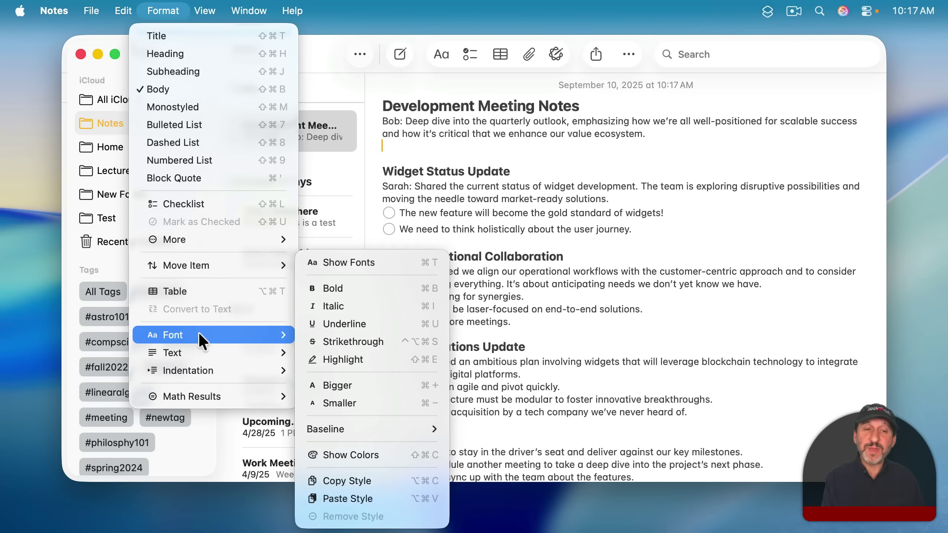
pyautogui.moveTo(294, 7)
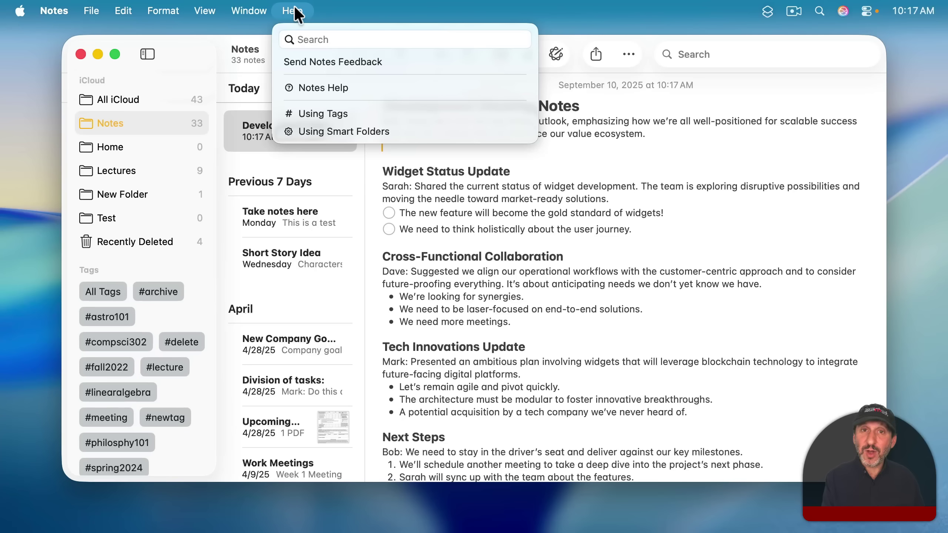
# Search Help for 'subsc' to reveal Format > Font > Baseline > Subscript.
pyautogui.click(310, 38)
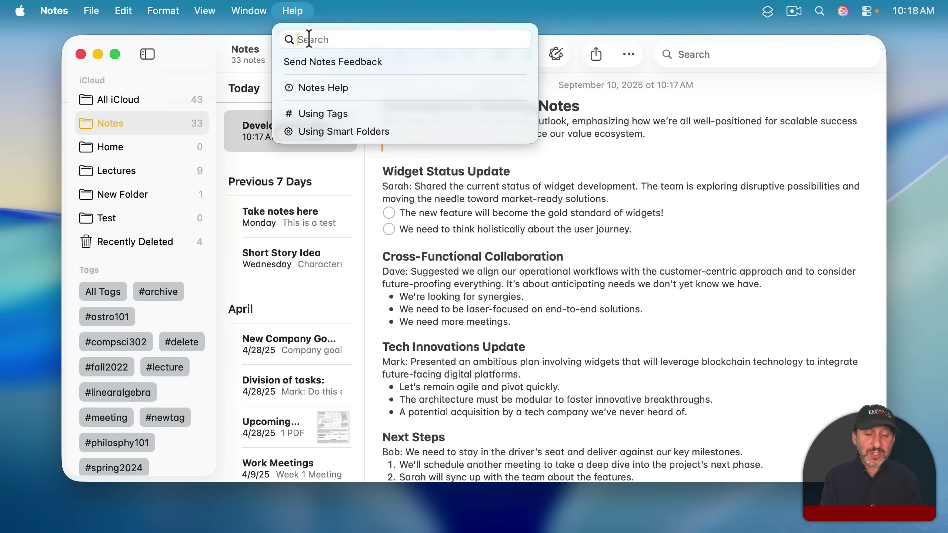
pyautogui.write('subsc')
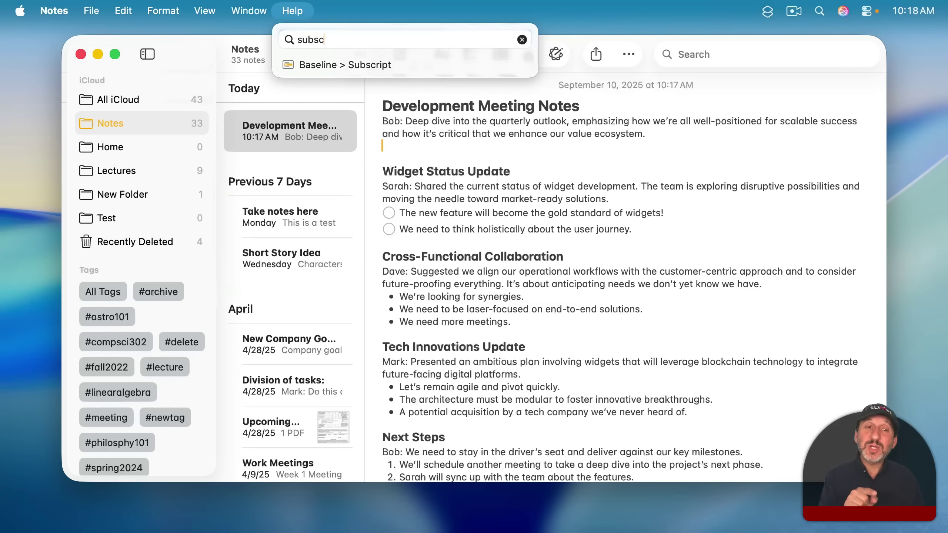
pyautogui.moveTo(325, 66)
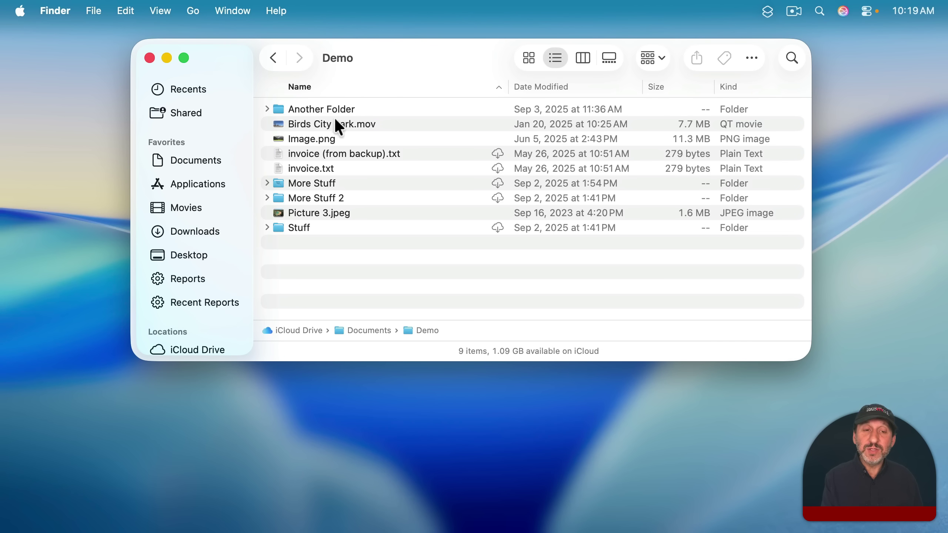
# Try Icon, List, Column and Gallery views on Demo, ending in List view via Cmd-2.
pyautogui.click(528, 58)
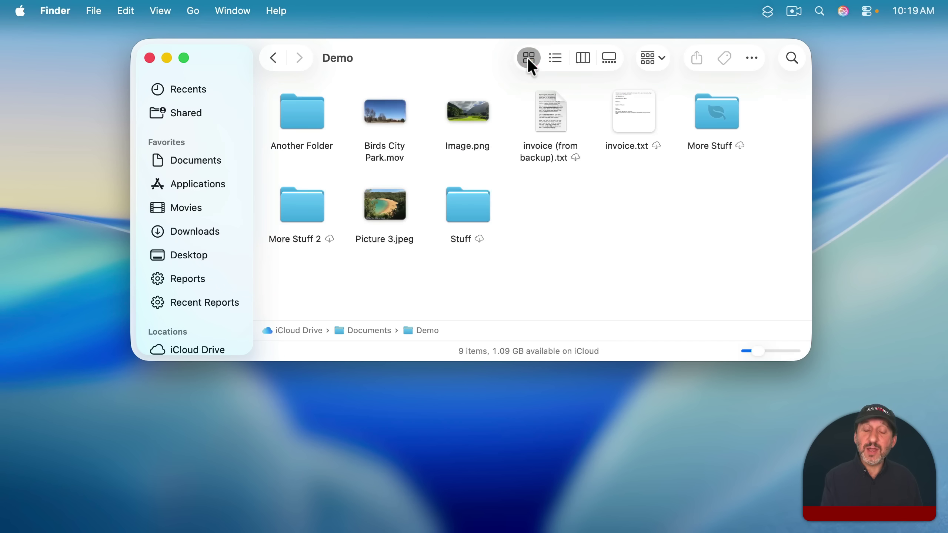
pyautogui.click(555, 60)
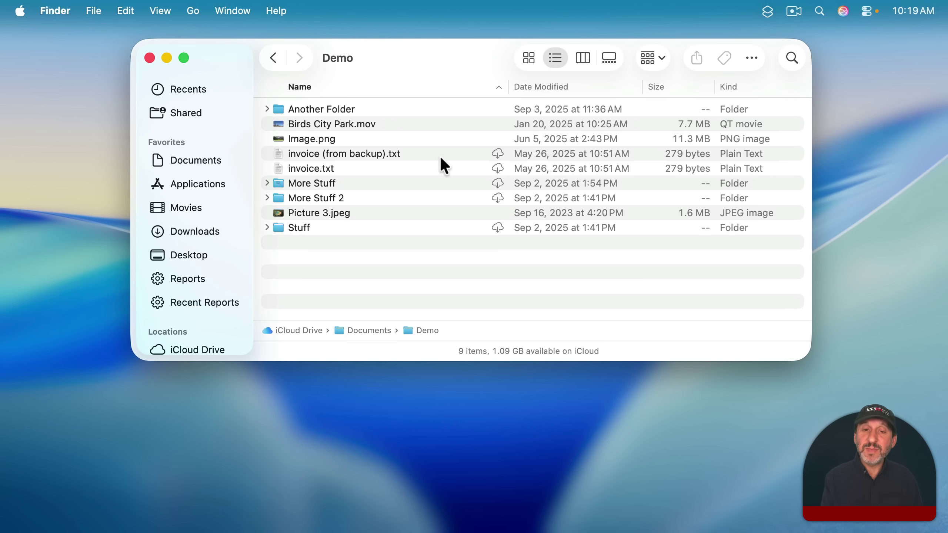
pyautogui.click(583, 57)
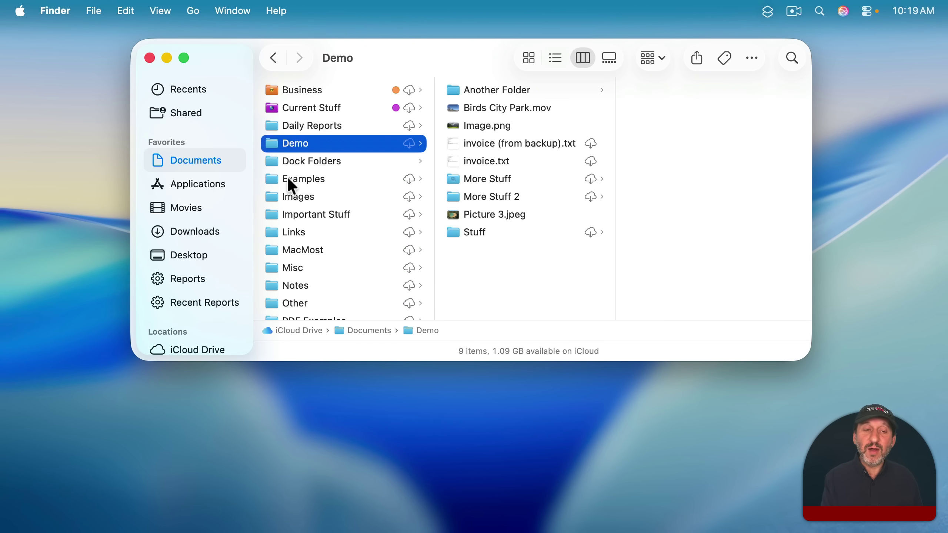
pyautogui.click(297, 162)
pyautogui.click(297, 179)
pyautogui.click(297, 192)
pyautogui.click(300, 143)
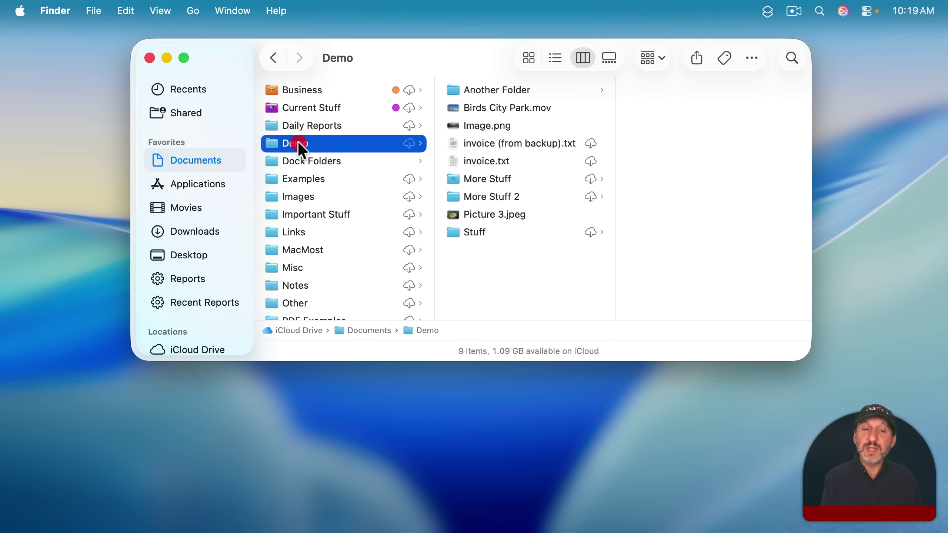
pyautogui.click(610, 59)
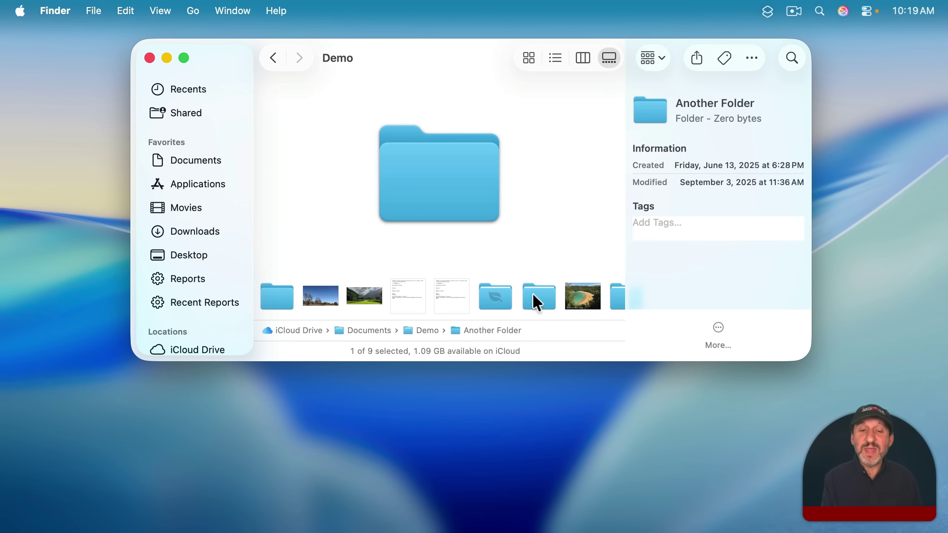
pyautogui.press('super+2')
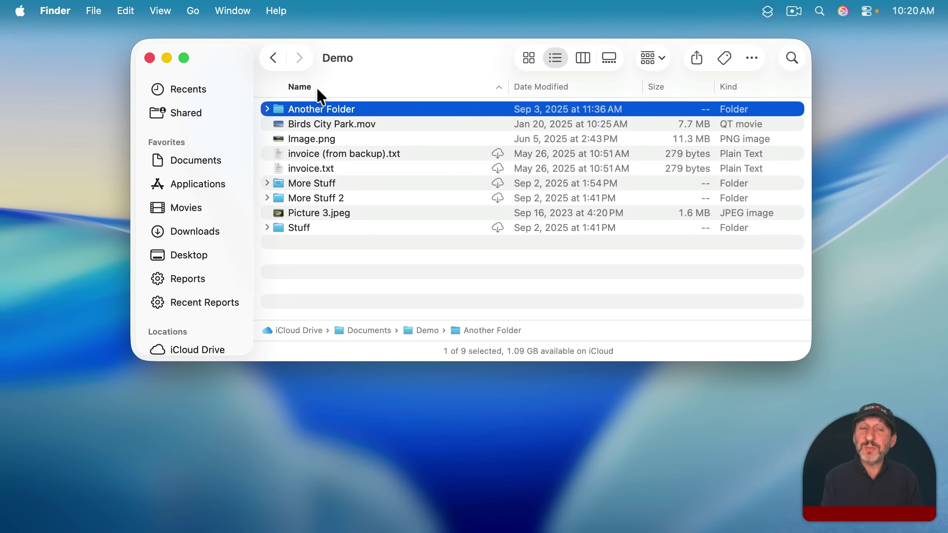
# Open a second Finder window on Images beside Demo and drag Birds City Park.mov into it.
pyautogui.click(94, 7)
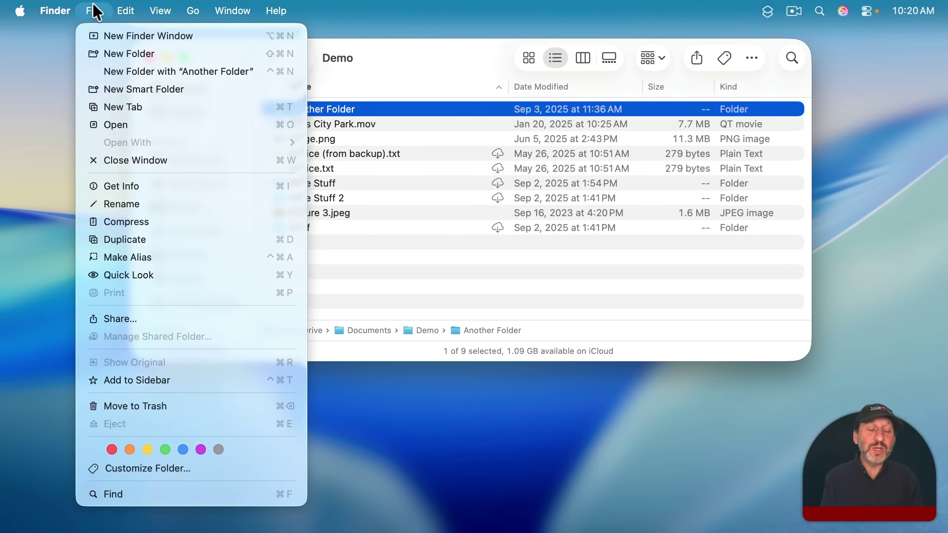
pyautogui.click(92, 31)
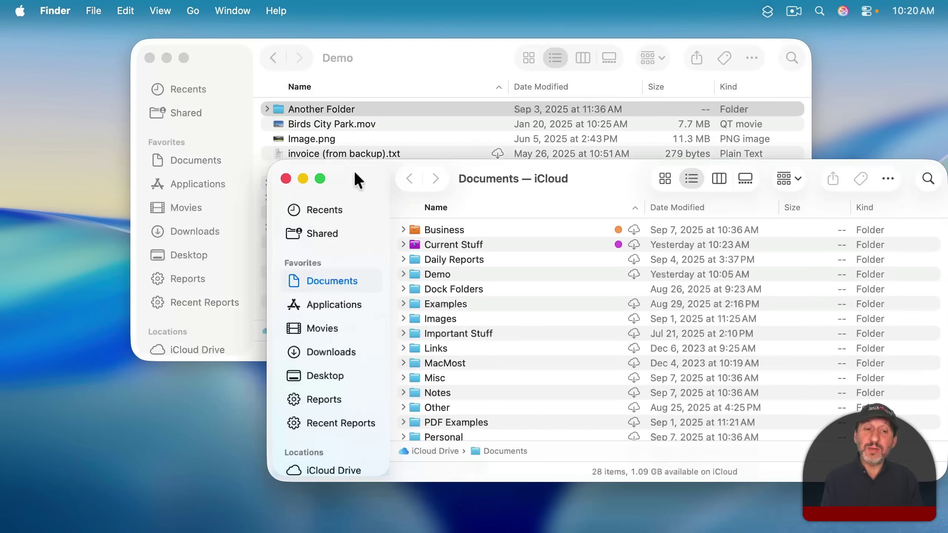
pyautogui.moveTo(354, 169); pyautogui.dragTo(328, 153)
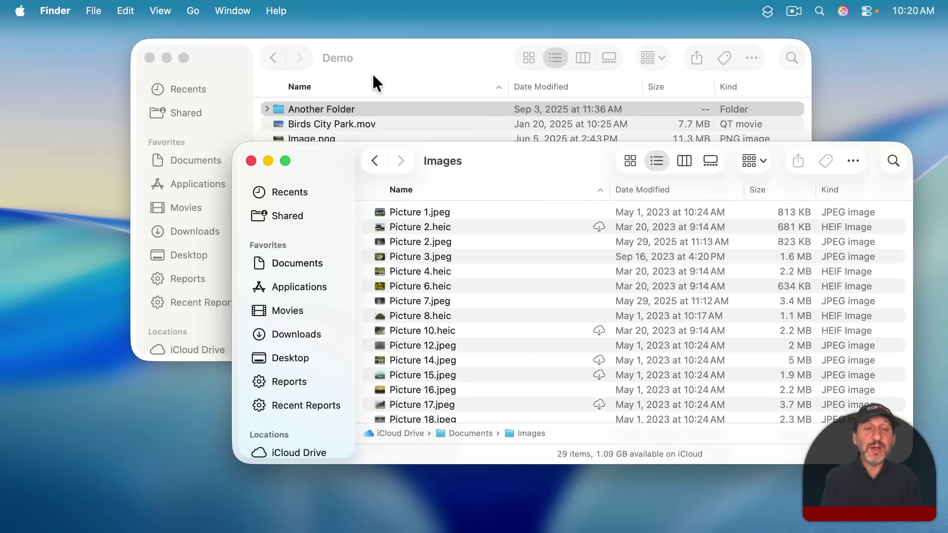
pyautogui.click(376, 66)
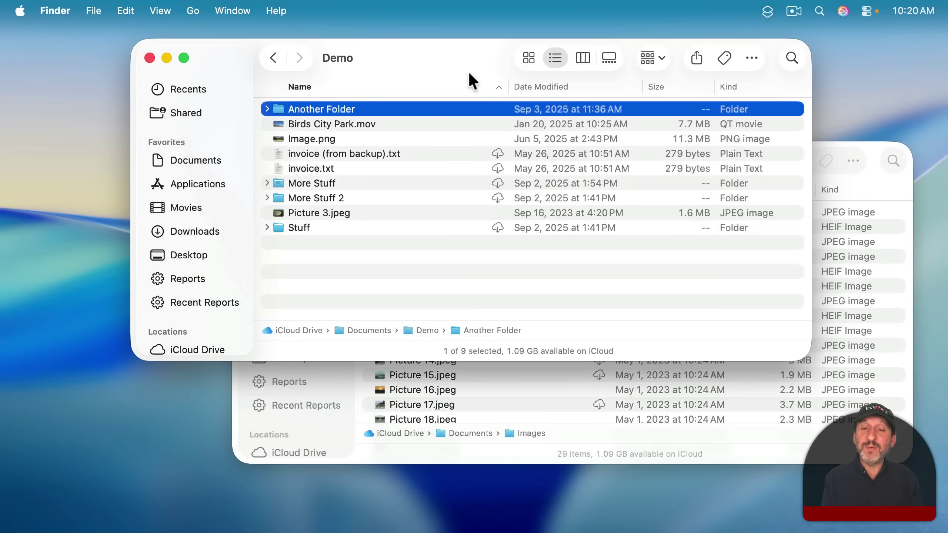
pyautogui.click(873, 188)
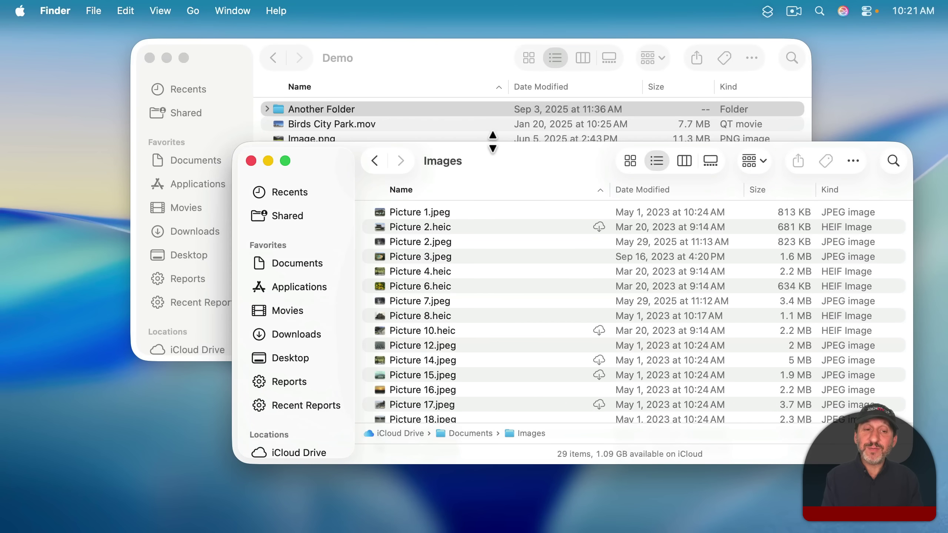
pyautogui.moveTo(316, 123); pyautogui.dragTo(446, 260)
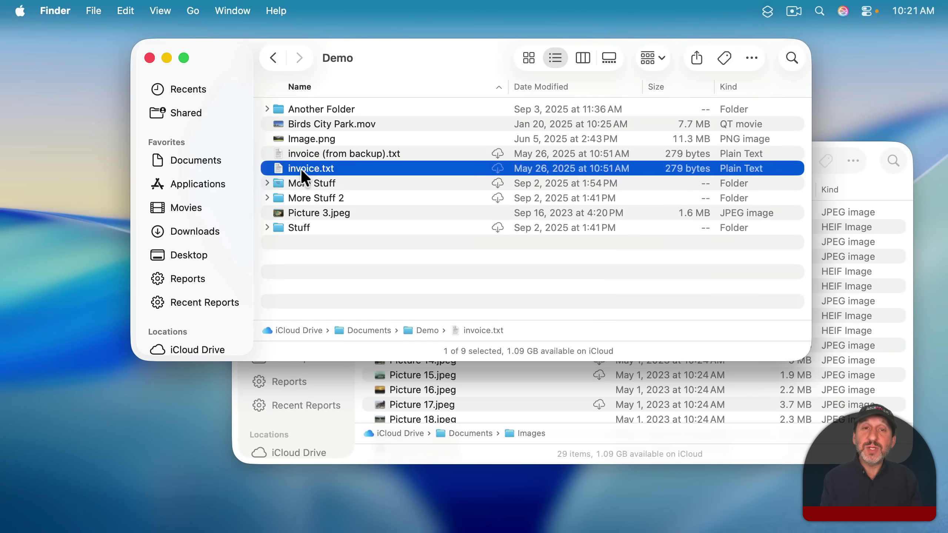
# Copy invoice.txt, open Stuff, and use Option's Move Item Here to move it there.
pyautogui.click(123, 6)
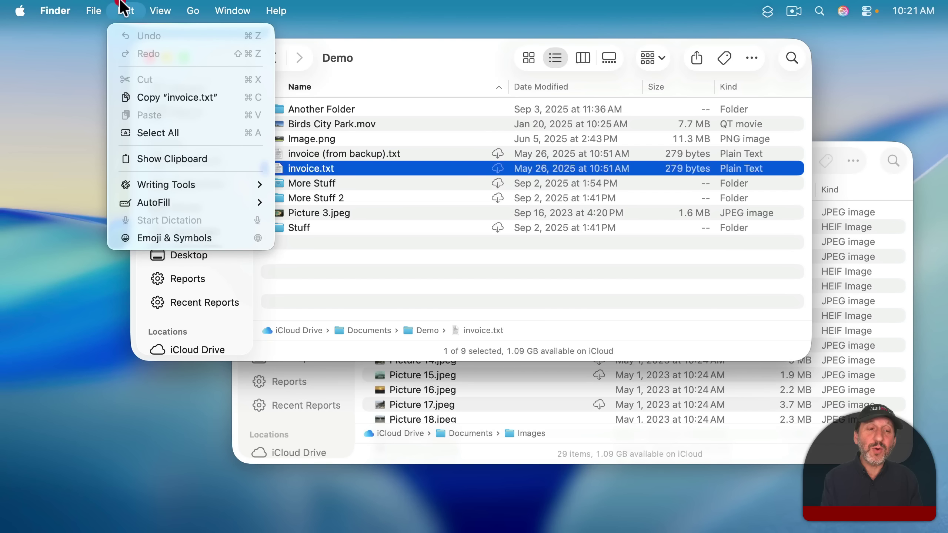
pyautogui.click(150, 97)
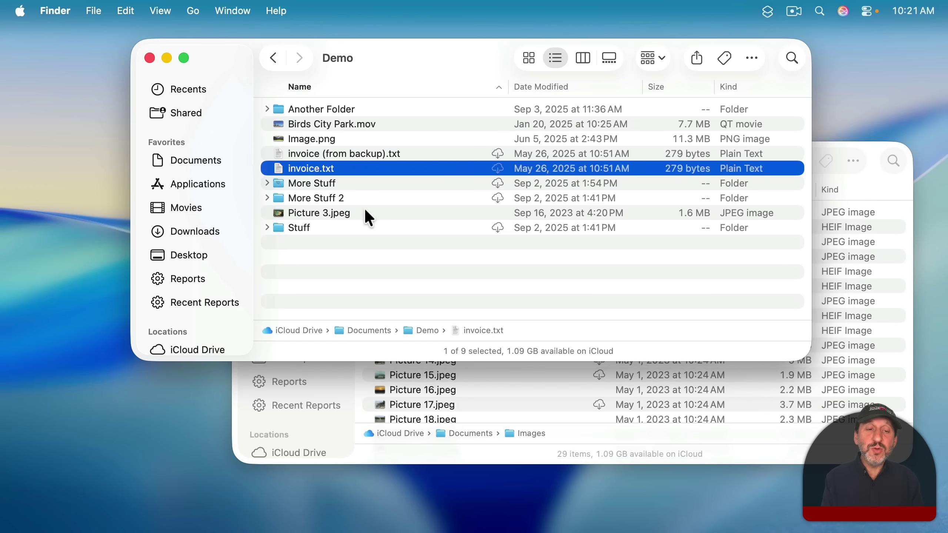
pyautogui.doubleClick(299, 227)
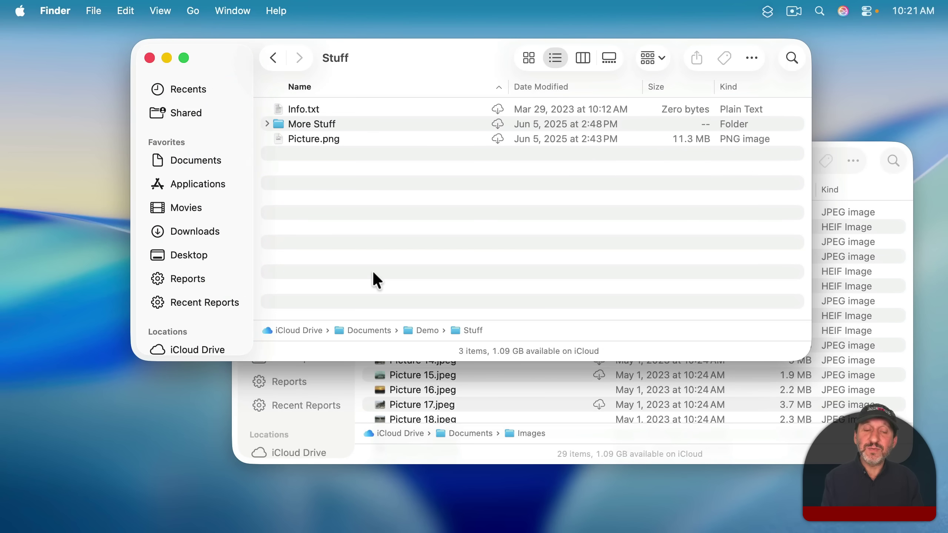
pyautogui.click(124, 11)
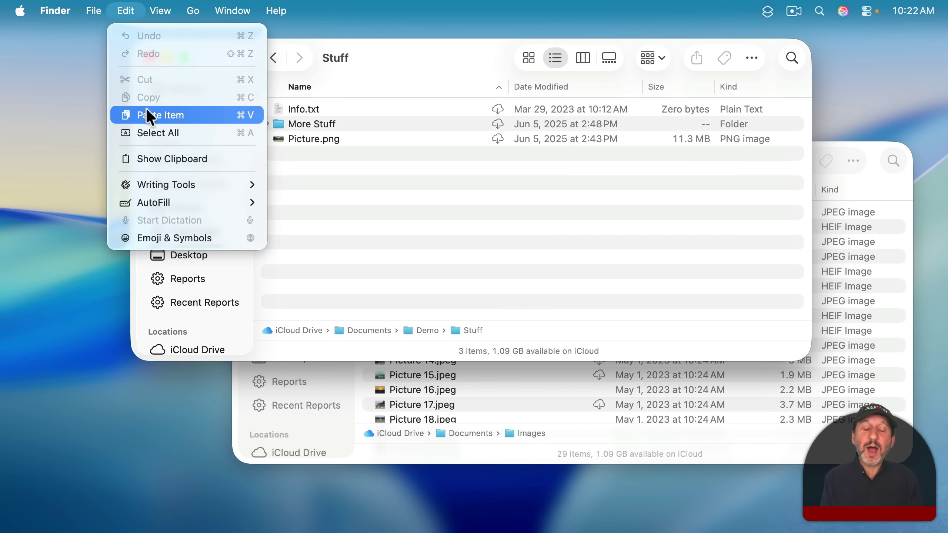
pyautogui.press('alt')
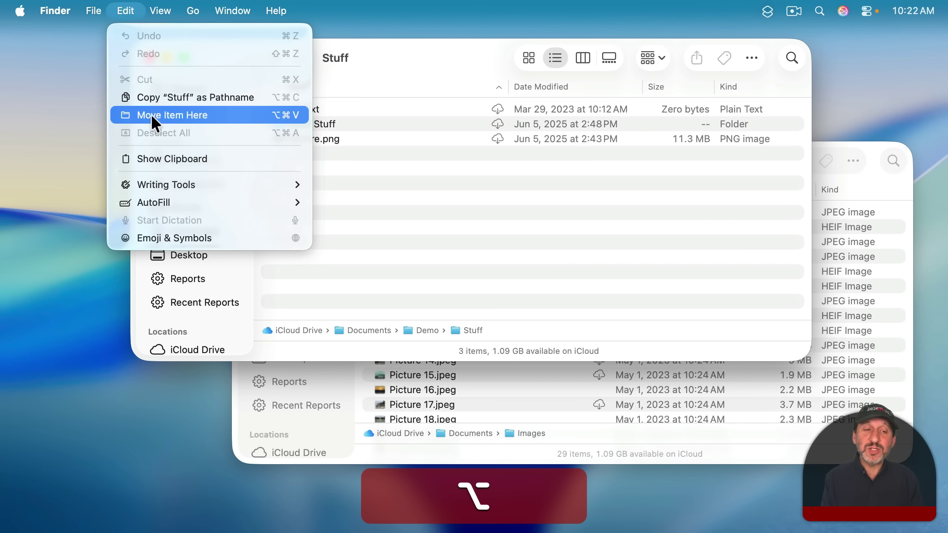
pyautogui.click(222, 119)
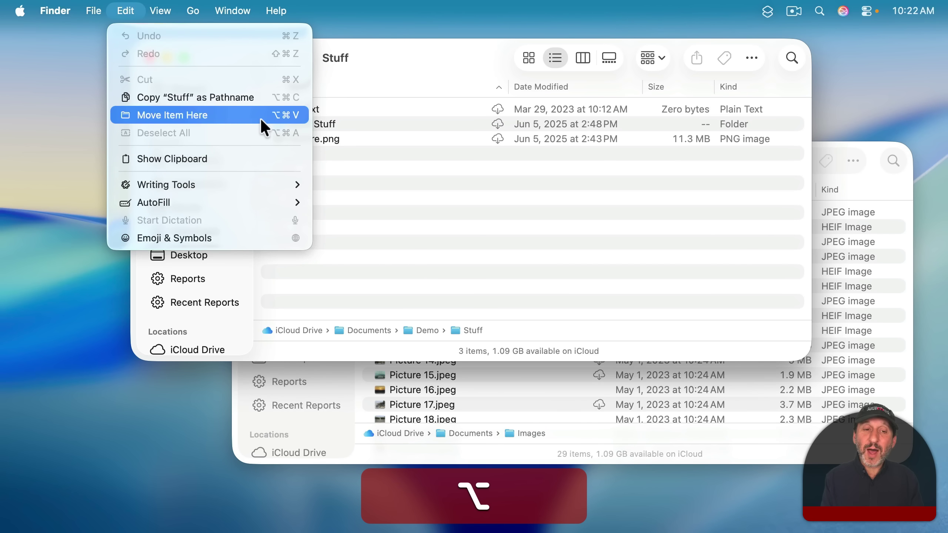
pyautogui.click(232, 117)
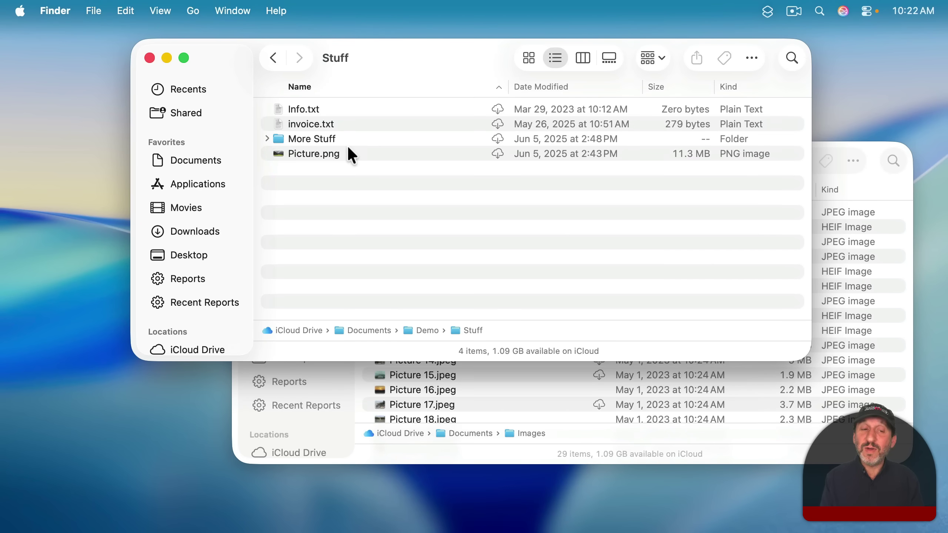
# Reopen the Edit menu with Option held to view the alternate move commands.
pyautogui.click(128, 11)
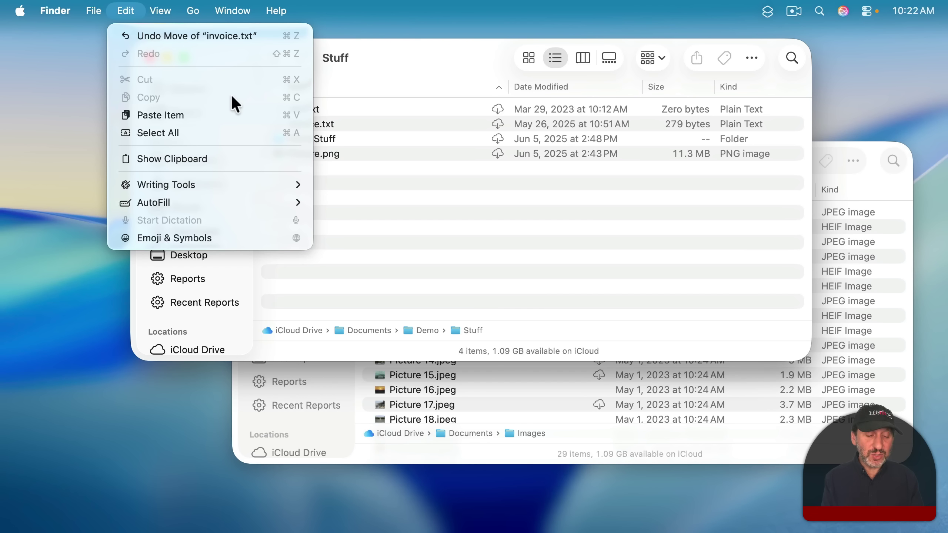
pyautogui.press('alt')
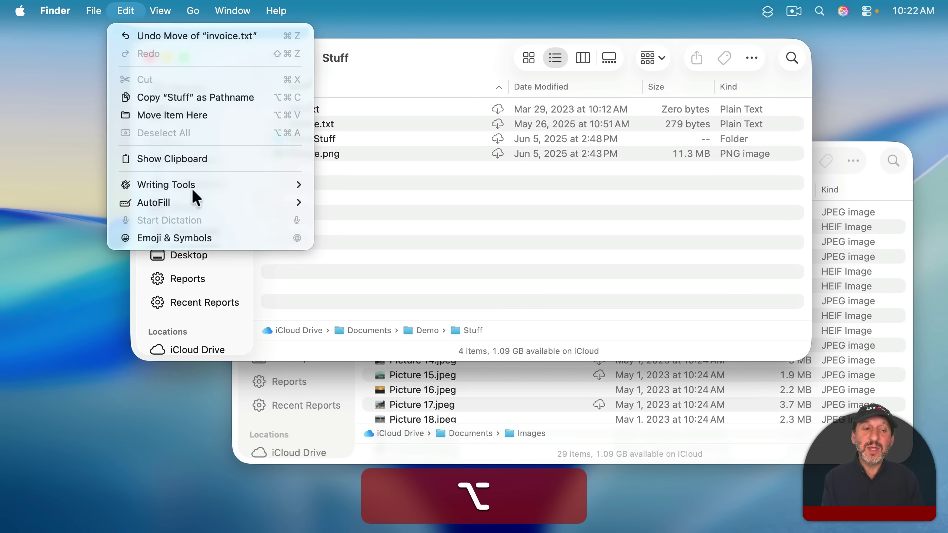
pyautogui.moveTo(210, 210)
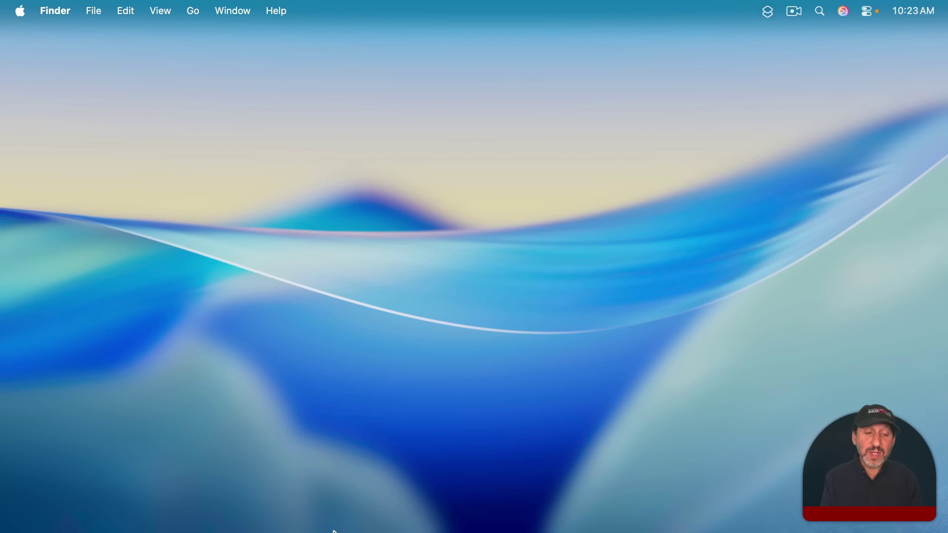
pyautogui.moveTo(327, 531)
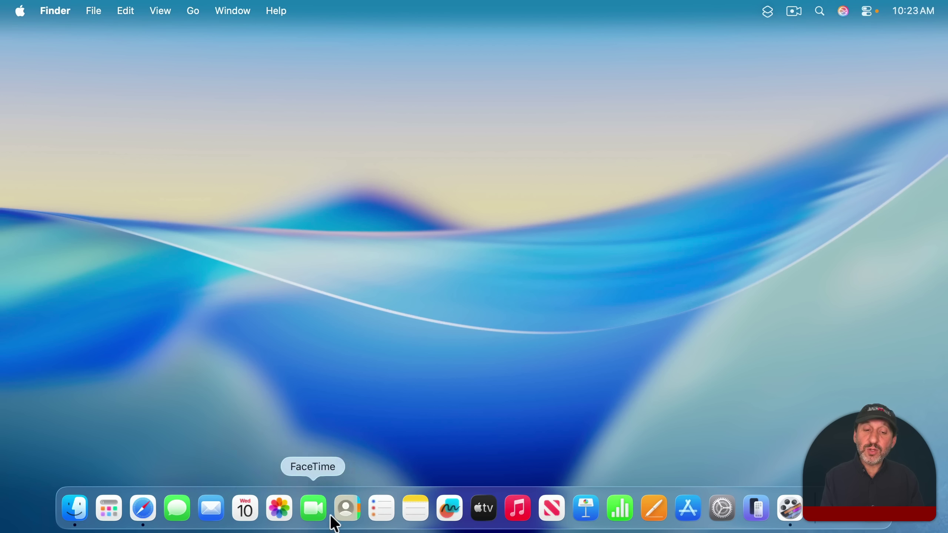
pyautogui.click(416, 509)
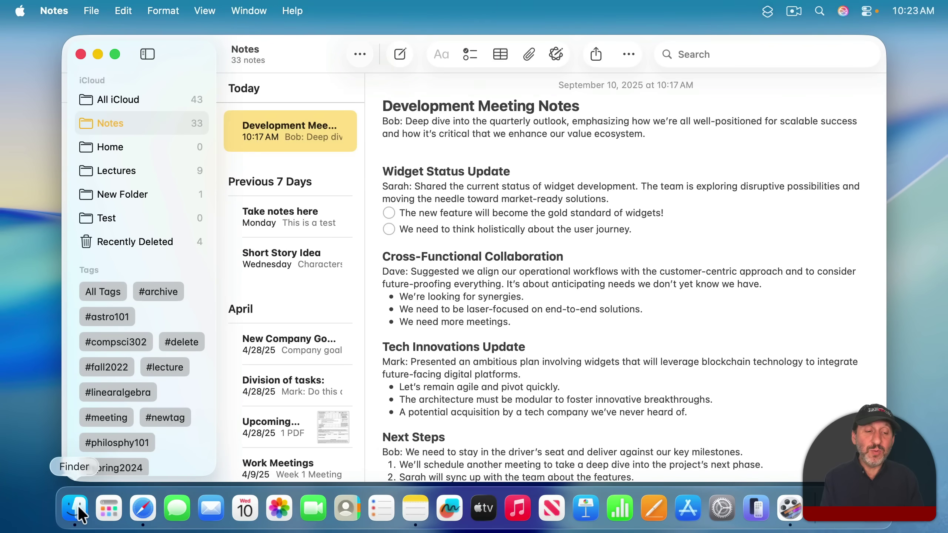
pyautogui.click(79, 509)
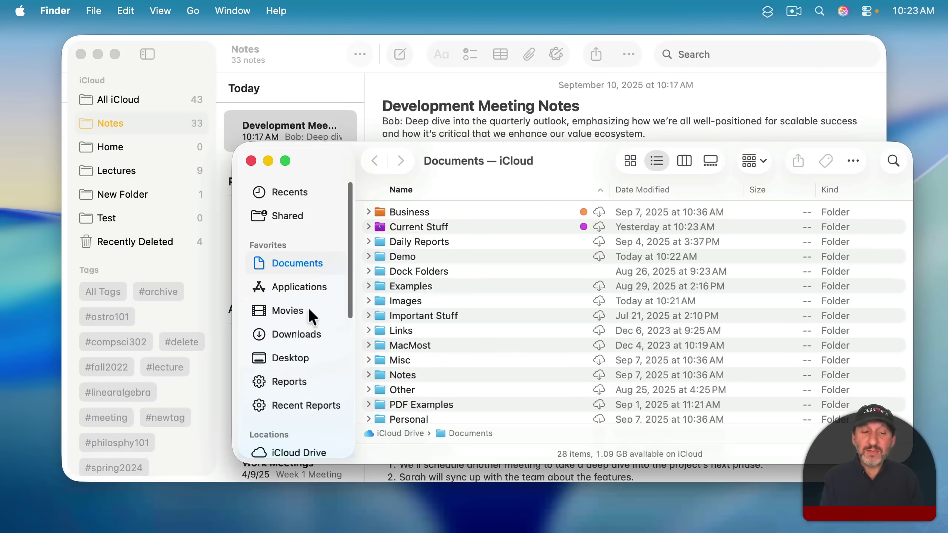
pyautogui.click(300, 287)
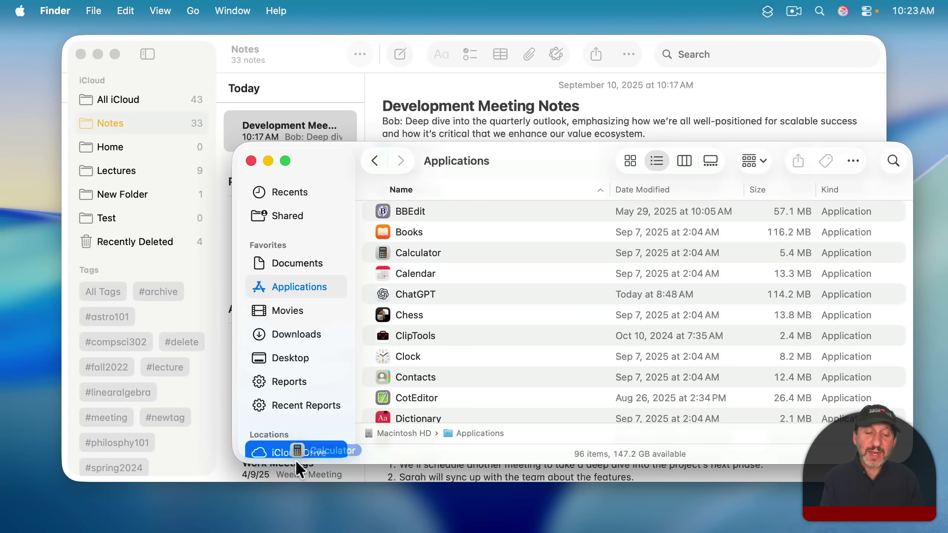
pyautogui.moveTo(295, 523)
pyautogui.moveTo(228, 520); pyautogui.dragTo(227, 517)
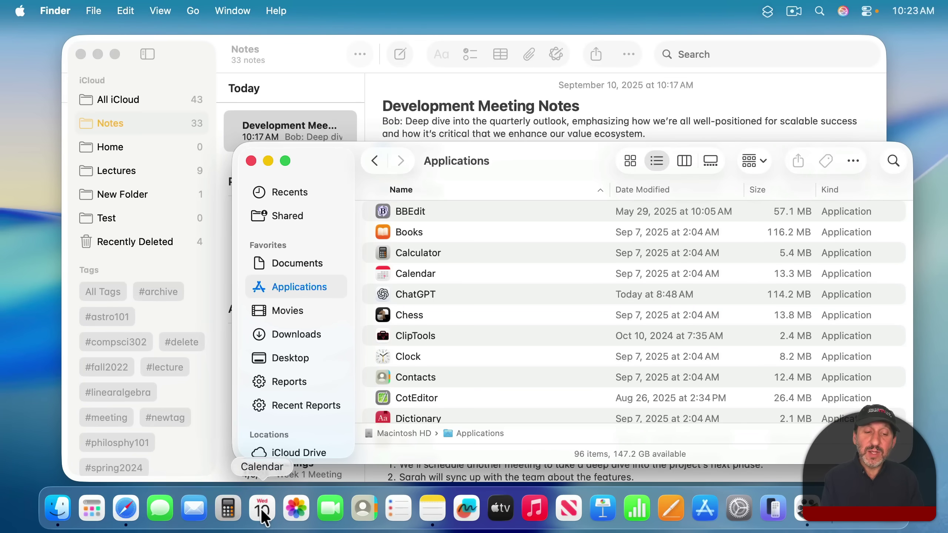
pyautogui.moveTo(232, 509); pyautogui.dragTo(306, 60)
pyautogui.moveTo(134, 526)
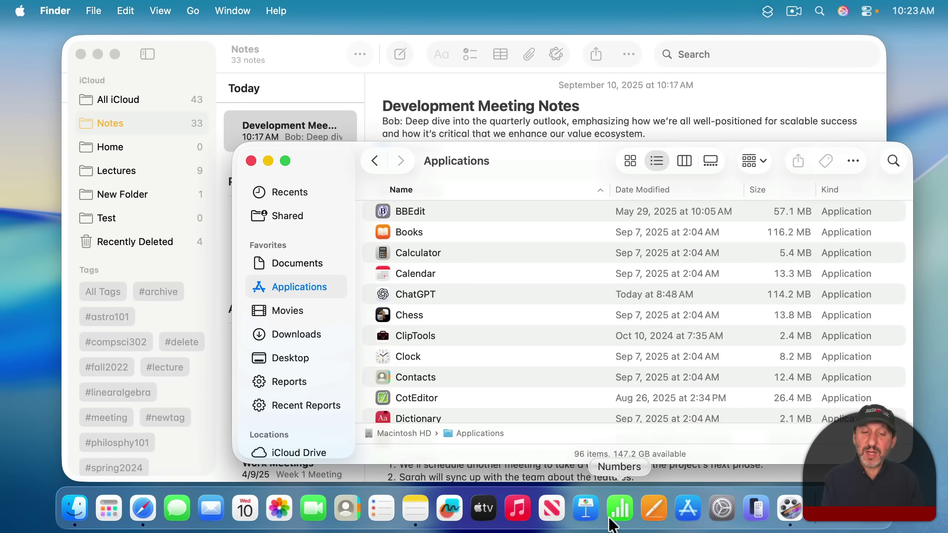
pyautogui.moveTo(379, 512)
pyautogui.mouseDown()
pyautogui.moveTo(337, 506)
pyautogui.moveTo(400, 505)
pyautogui.moveTo(384, 513)
pyautogui.mouseUp()
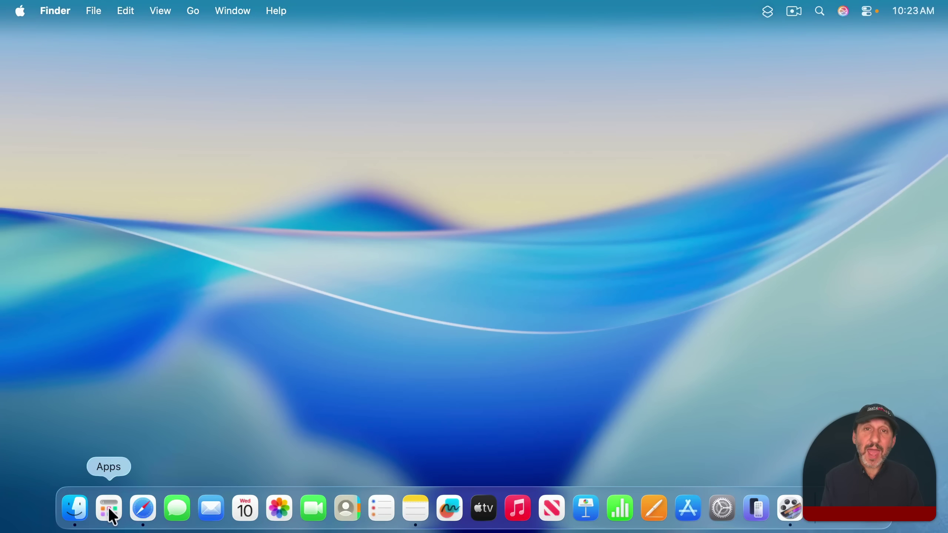
# Open the Apps launcher from the Dock and scroll down through the installed applications.
pyautogui.click(109, 512)
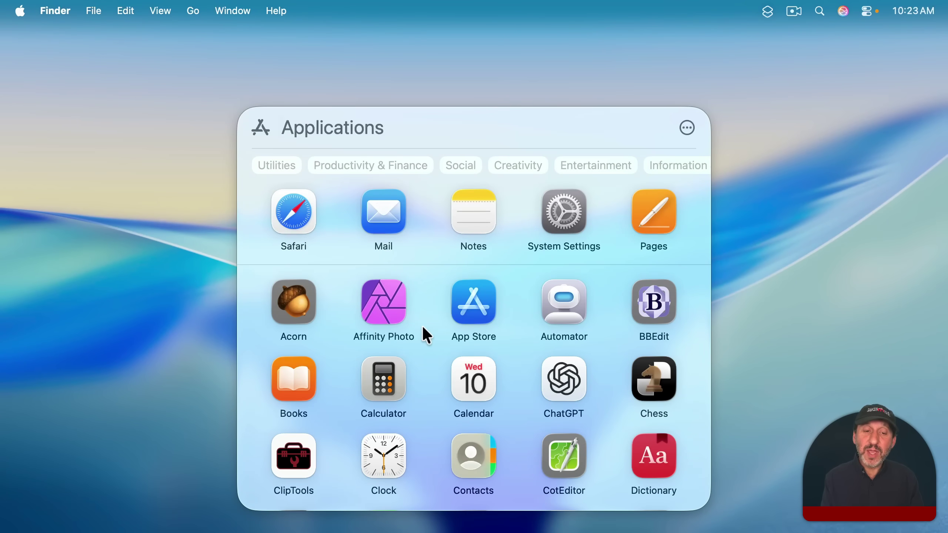
pyautogui.scroll(-10, 421, 324)
pyautogui.scroll(-4, 421, 325)
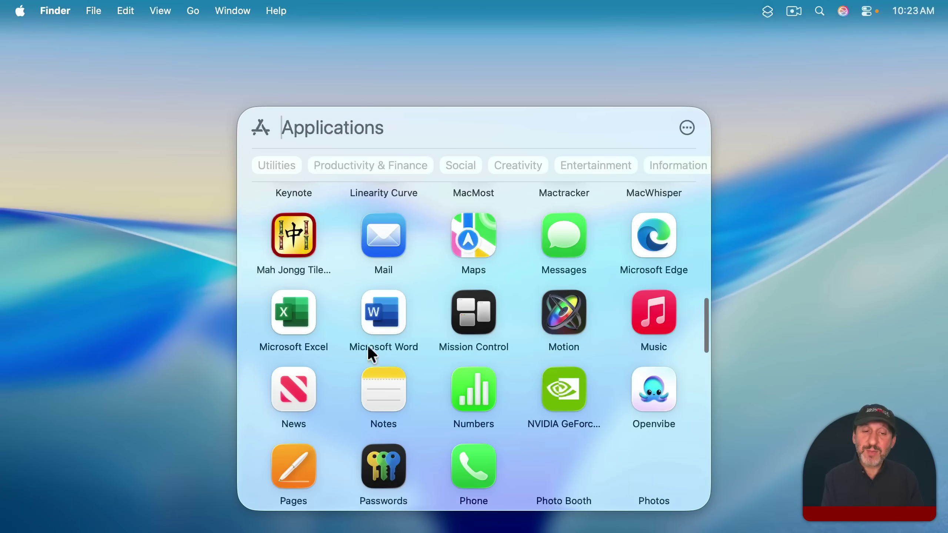
pyautogui.scroll(-10, 372, 359)
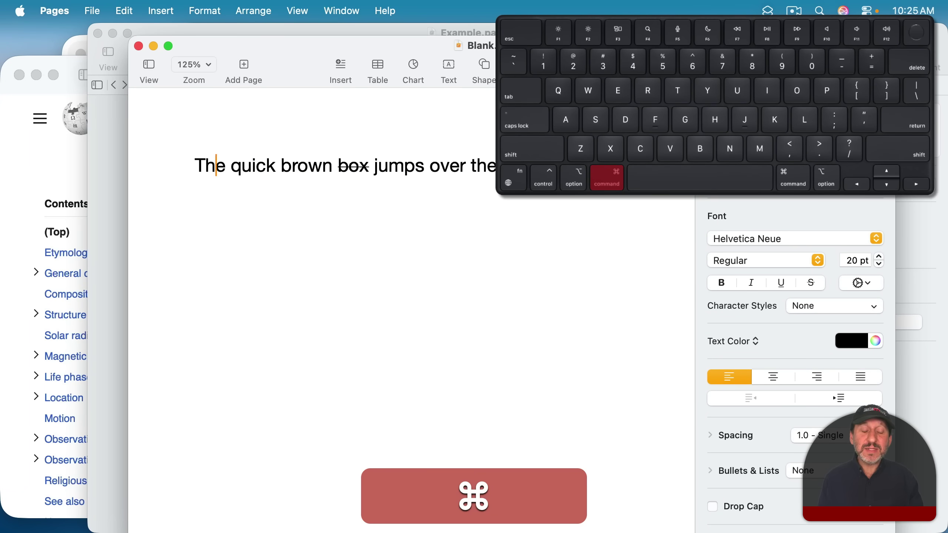
# Cmd+Tab from Notes to Pages and move the Blank.pages window slightly.
pyautogui.press('super+Tab')
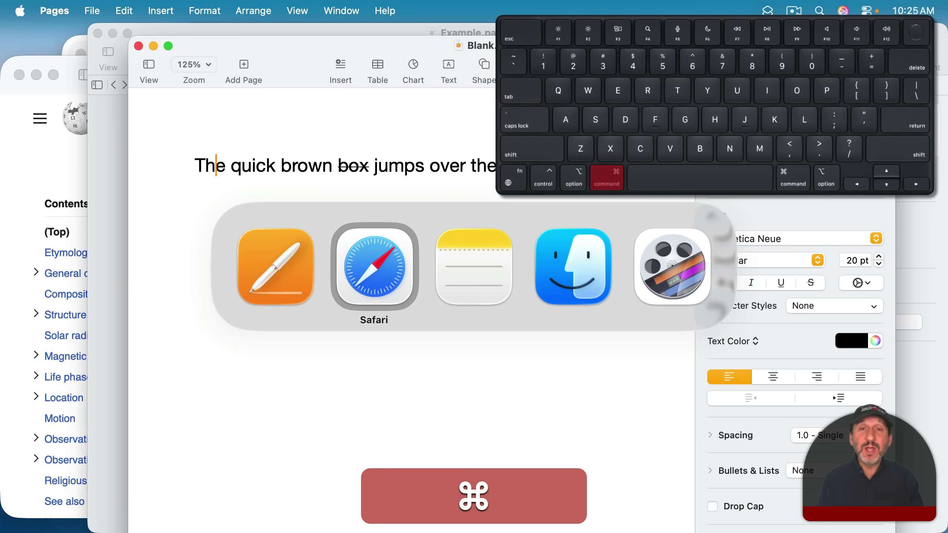
pyautogui.press('super+Tab')
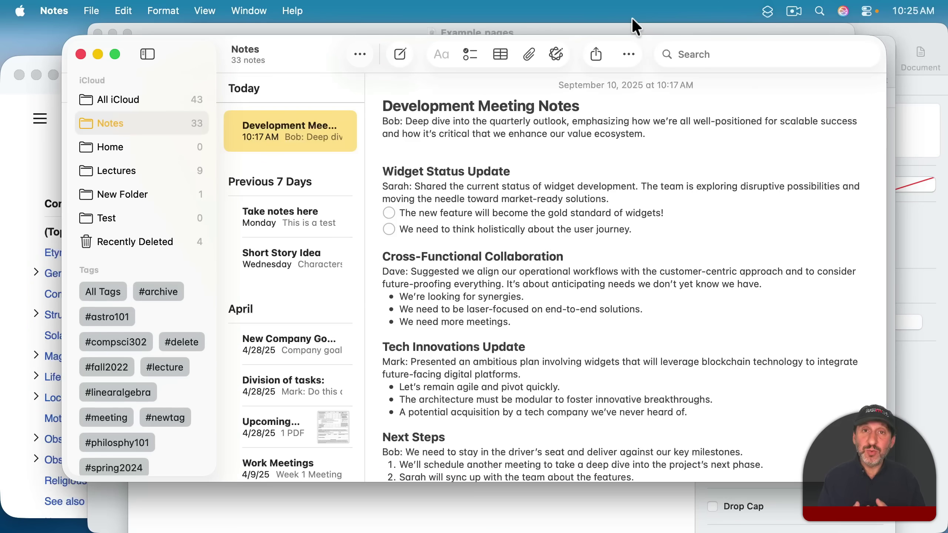
pyautogui.press('super+Tab')
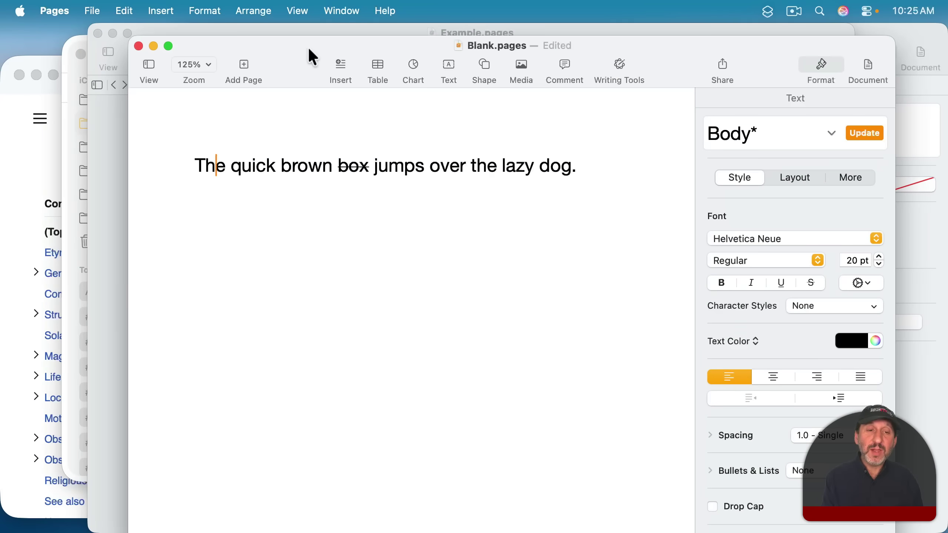
pyautogui.moveTo(307, 57)
pyautogui.mouseDown()
pyautogui.moveTo(346, 220)
pyautogui.moveTo(366, 165)
pyautogui.moveTo(335, 70)
pyautogui.moveTo(304, 50)
pyautogui.mouseUp()
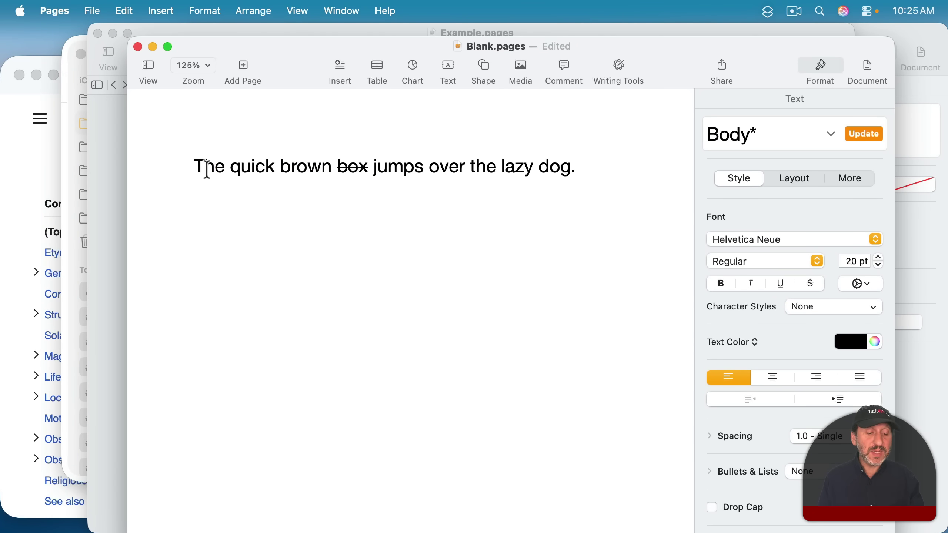
# Cycle Pages windows with Cmd+` through Example.pages and the newsletter back to Blank.pages.
pyautogui.press('super+grave')
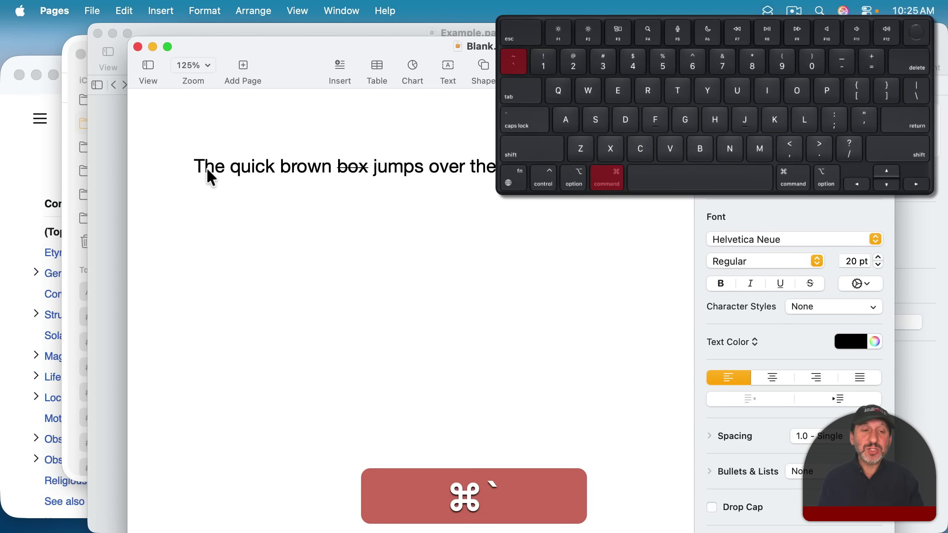
pyautogui.press('super+grave')
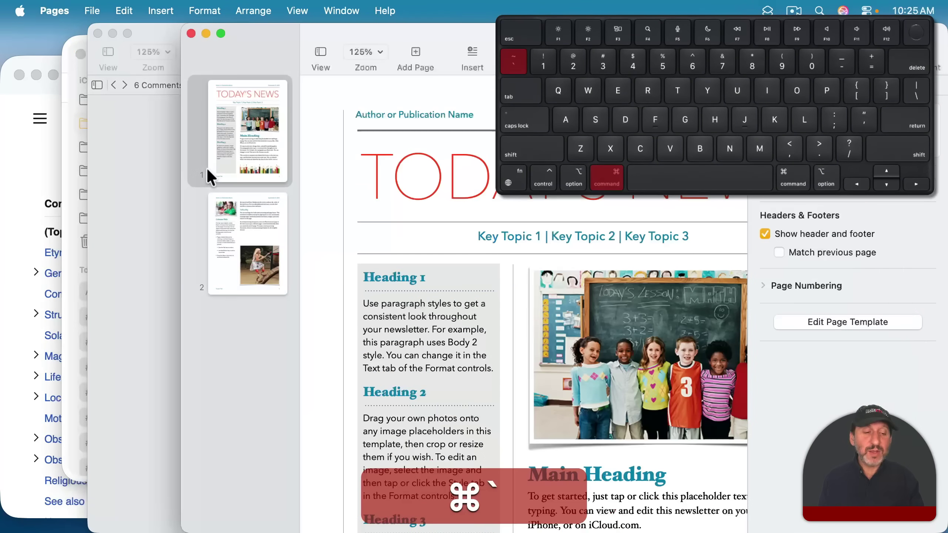
pyautogui.press('super+grave')
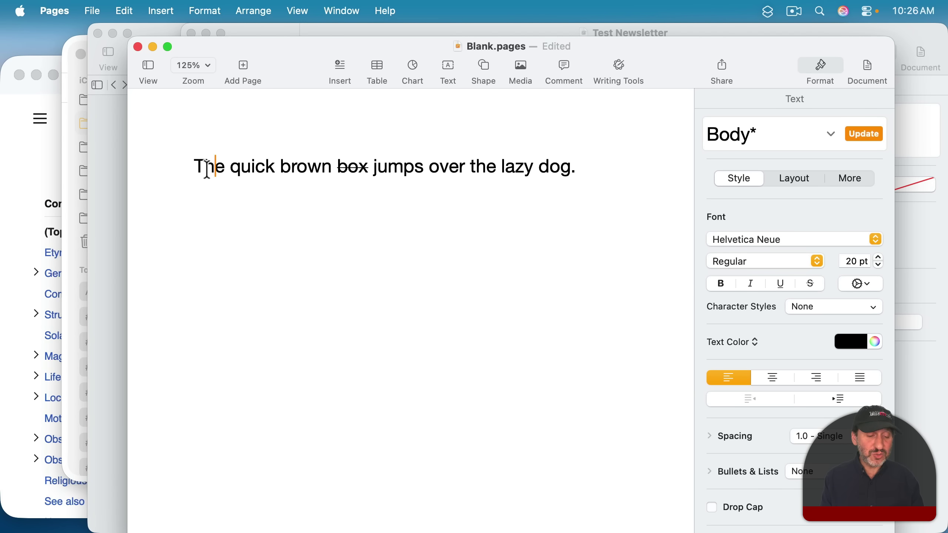
# Show all open windows in Mission Control and bring Test Newsletter to the front.
pyautogui.hotkey('ctrl', 'Up')
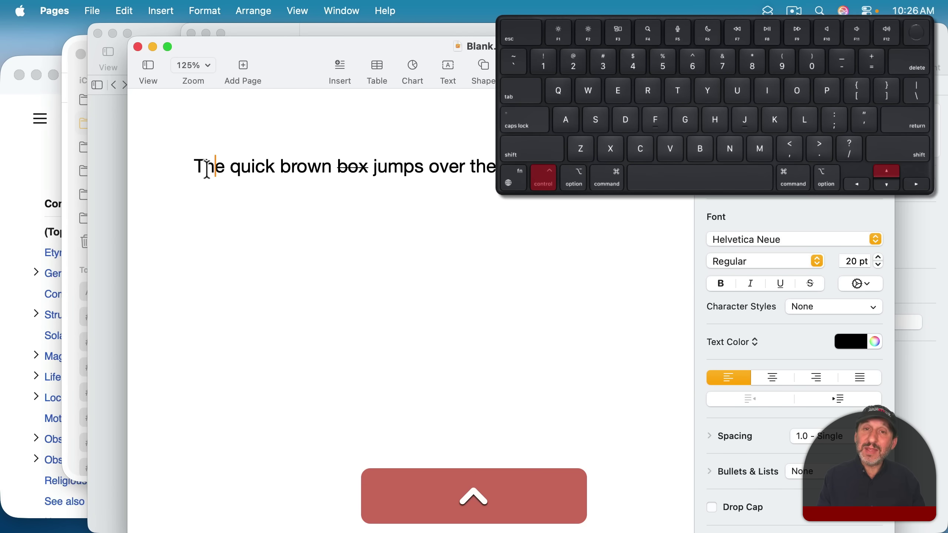
pyautogui.hotkey('ctrl', 'Up')
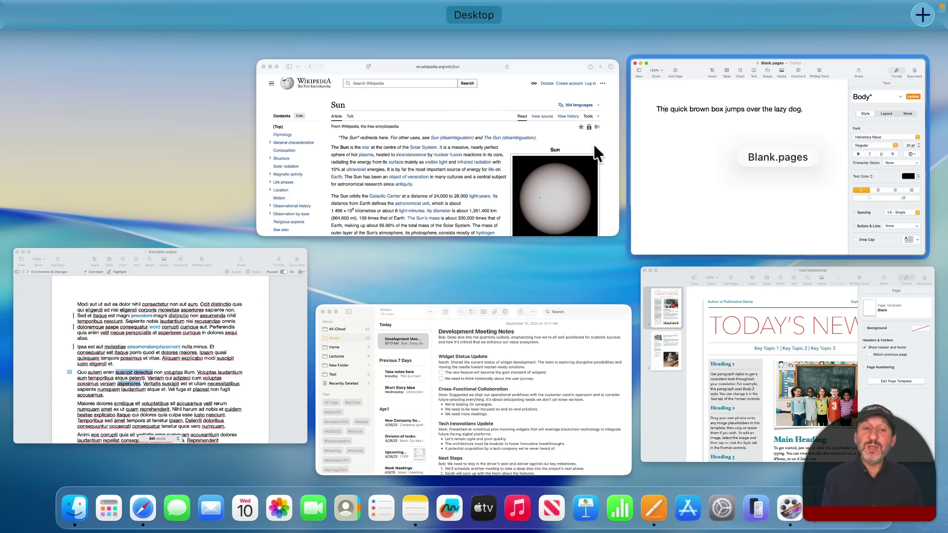
pyautogui.click(704, 316)
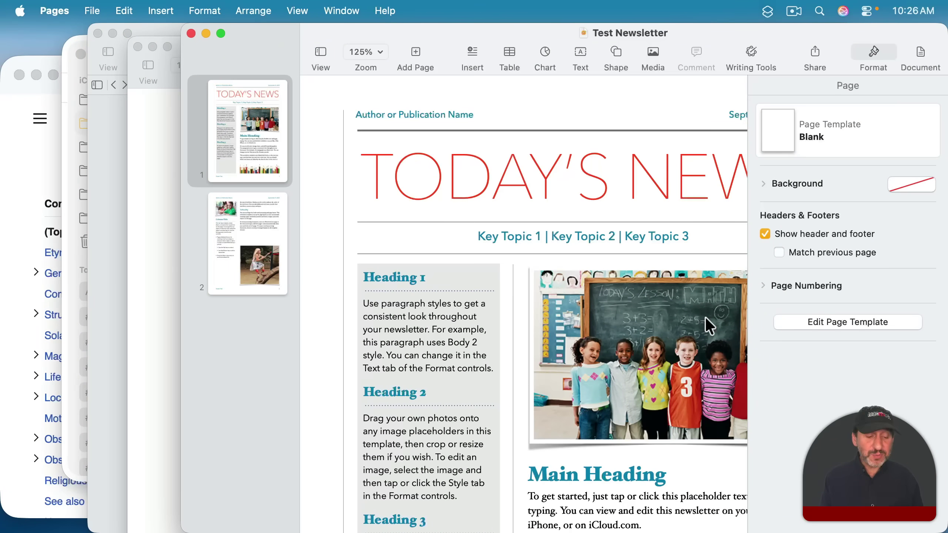
# Cycle through each app's windows in App Exposé, then bring Example.pages to the front.
pyautogui.hotkey('ctrl', 'Down')
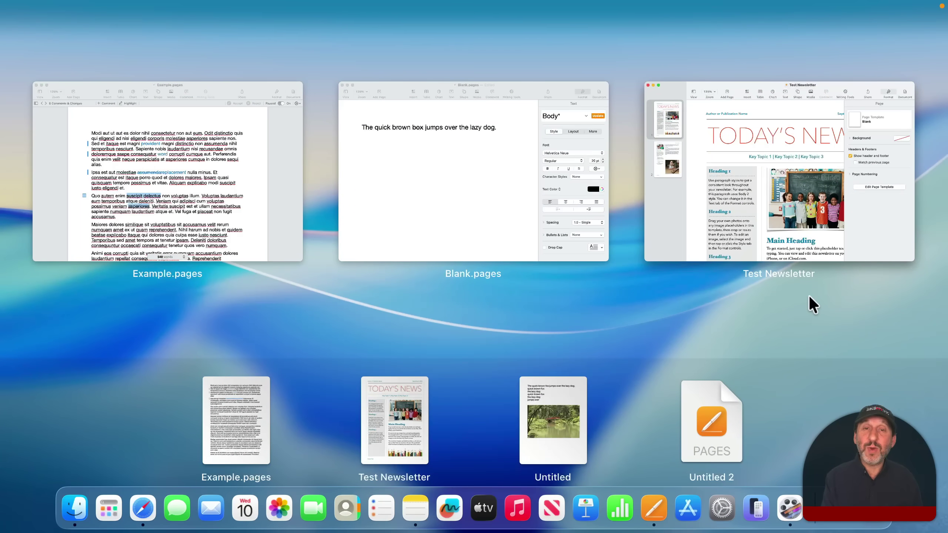
pyautogui.press('Down')
pyautogui.press('Tab')
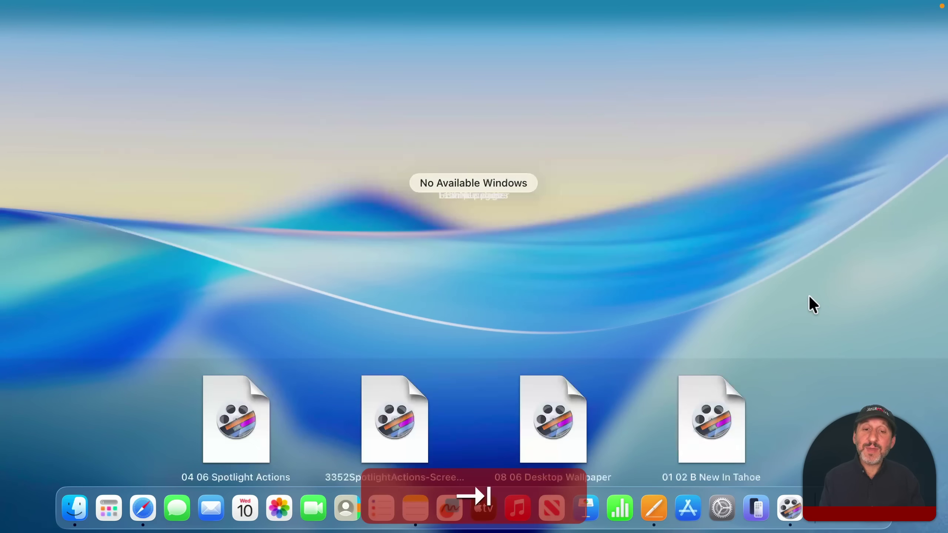
pyautogui.press('Tab')
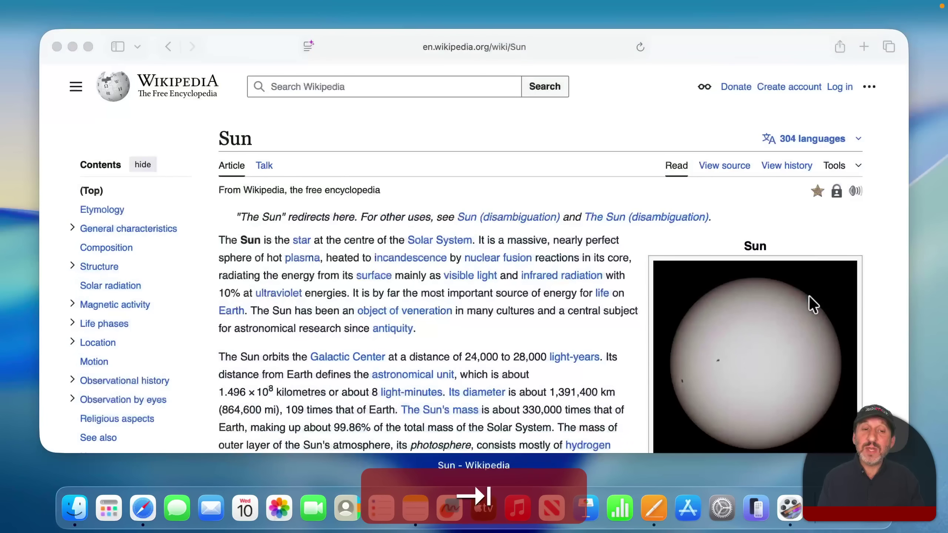
pyautogui.press('Tab')
pyautogui.press('Tab')
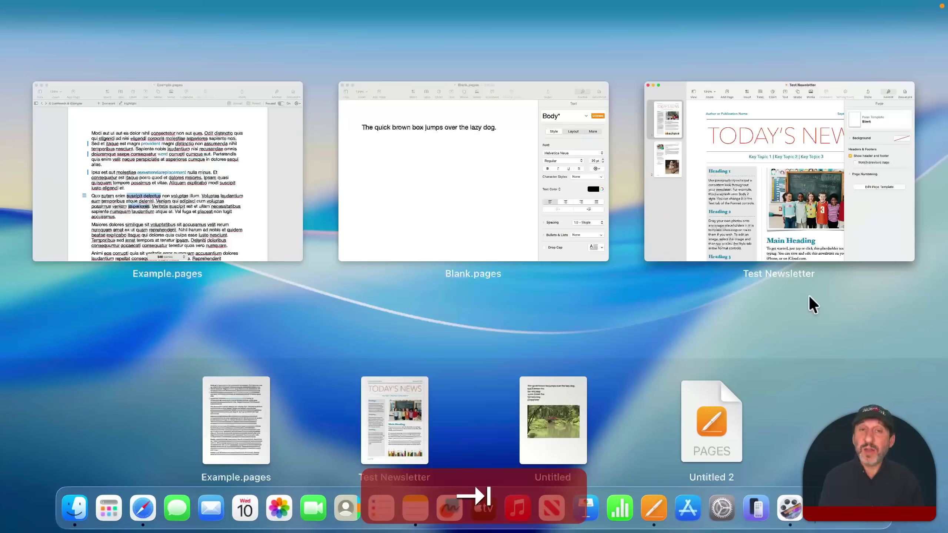
pyautogui.click(122, 213)
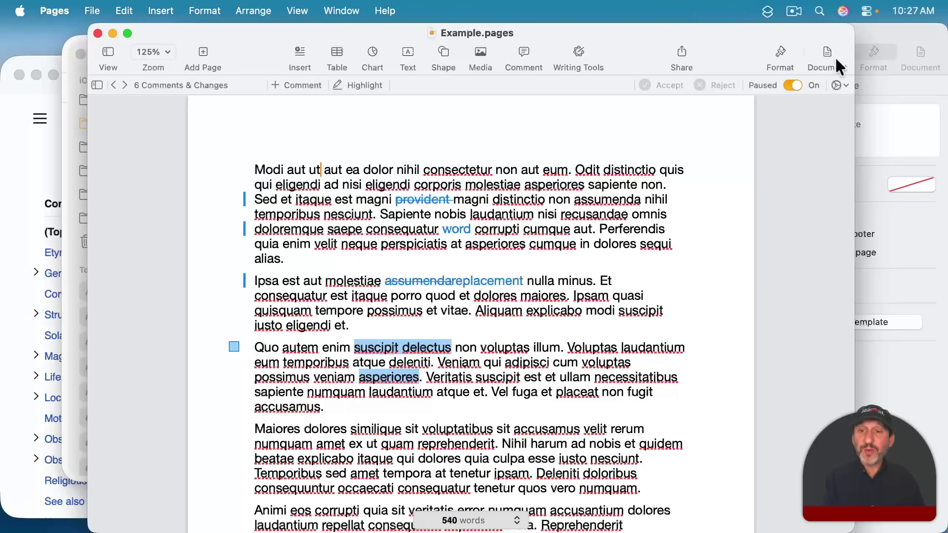
# Turn on Stage Manager and switch the main window among Notes, Safari's Sun page and Example.pages.
pyautogui.click(868, 12)
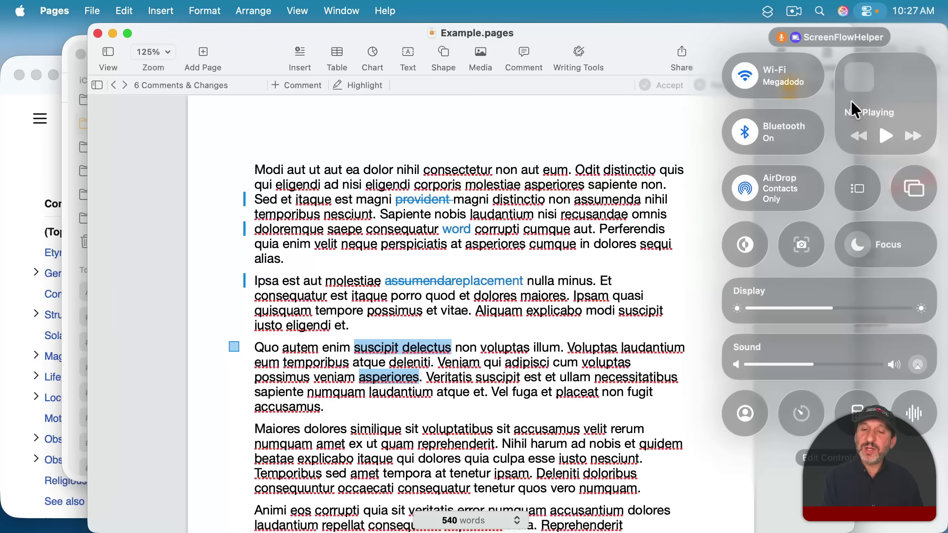
pyautogui.click(858, 195)
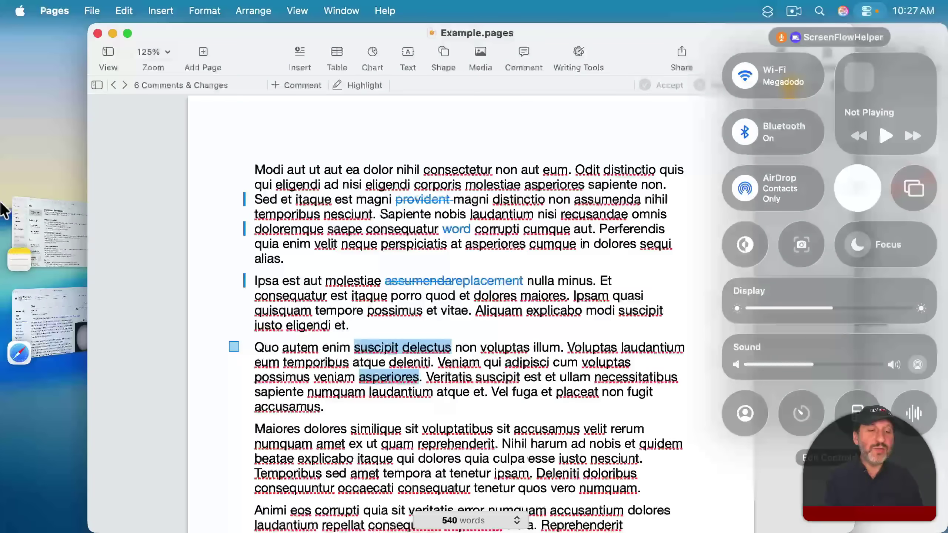
pyautogui.click(52, 227)
pyautogui.click(39, 306)
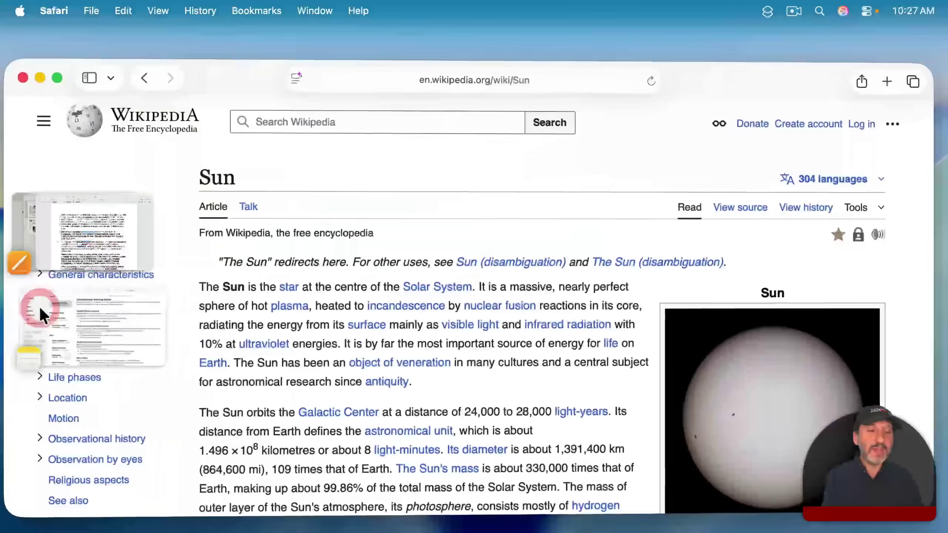
pyautogui.click(43, 228)
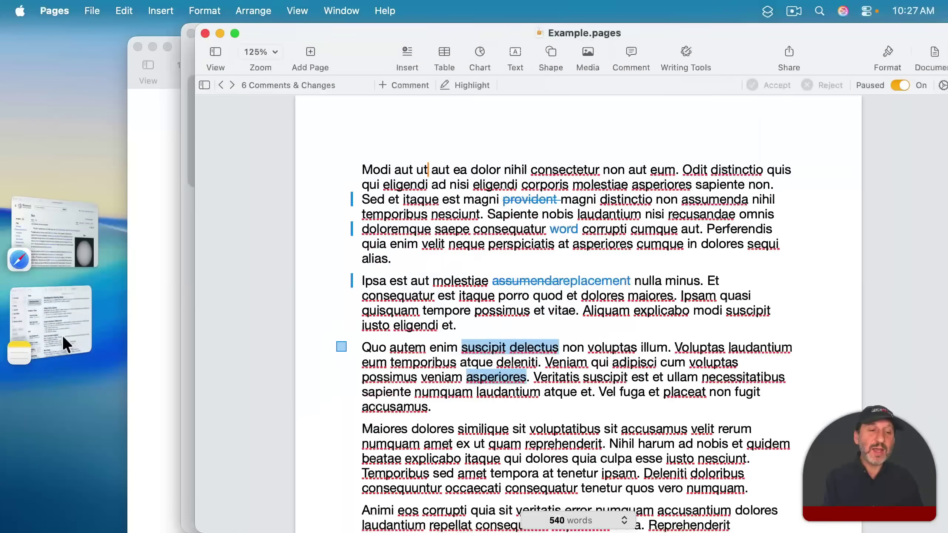
# Swap through Notes and Safari again, finishing with Blank.pages as the main window.
pyautogui.click(55, 323)
pyautogui.click(28, 214)
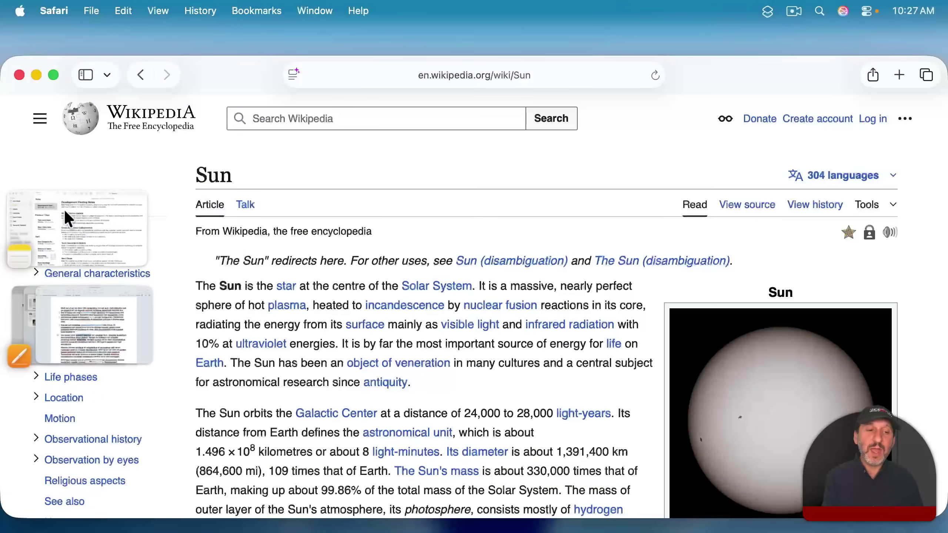
pyautogui.click(65, 208)
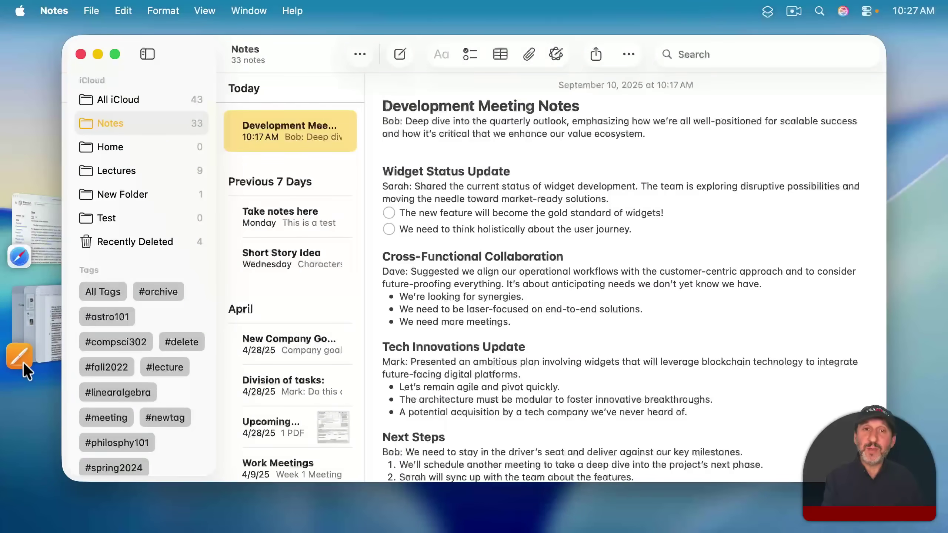
pyautogui.click(23, 356)
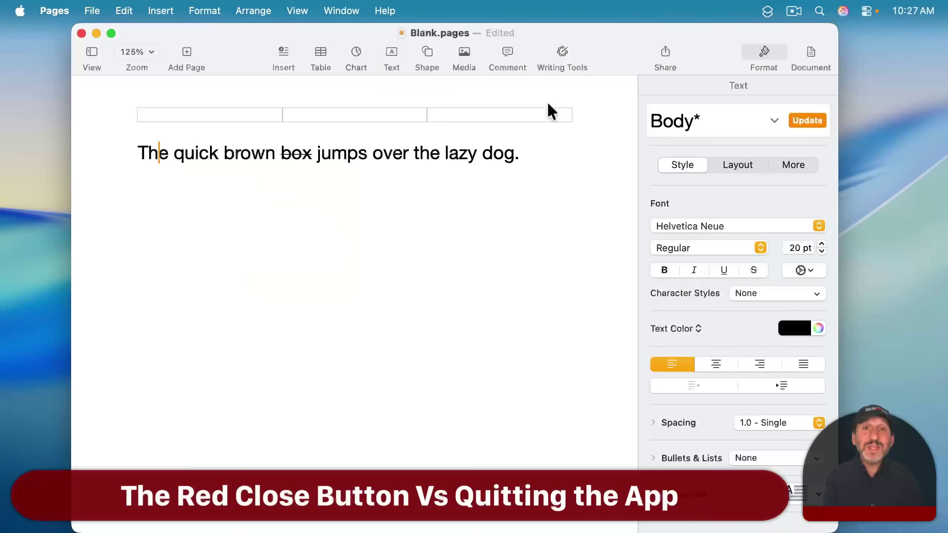
# Close the Blank.pages window, leaving Pages running with no documents.
pyautogui.click(82, 33)
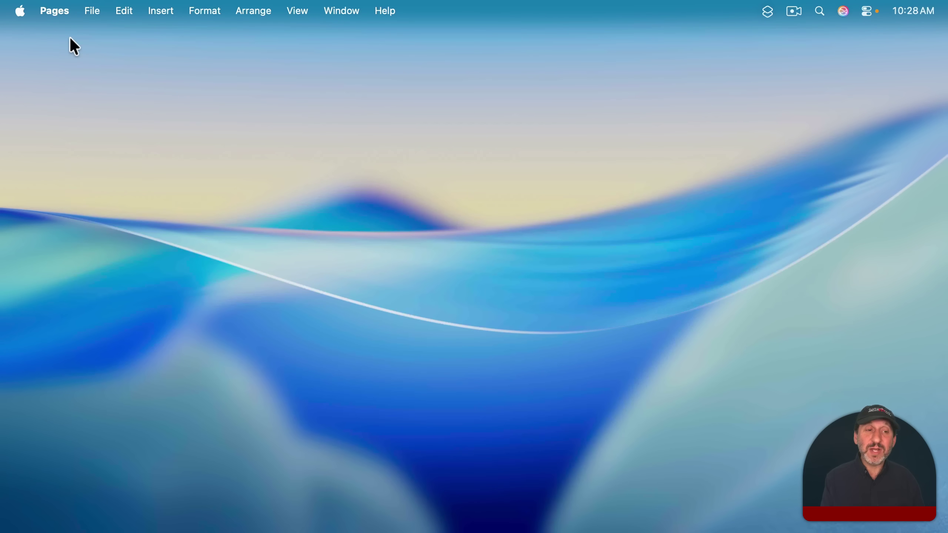
pyautogui.moveTo(209, 522)
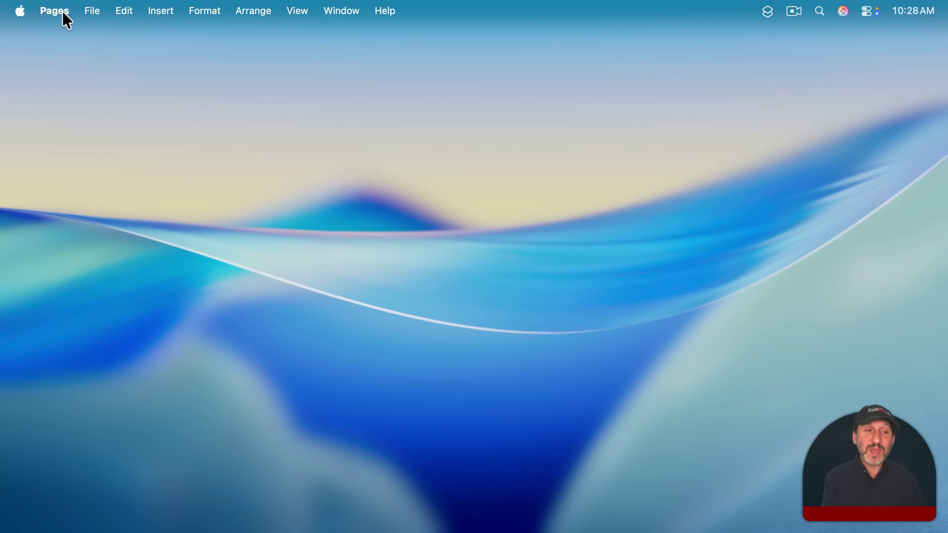
# Reopen Example.pages via File > Open Recent, then quit Pages from the Pages menu.
pyautogui.click(93, 11)
pyautogui.moveTo(115, 78)
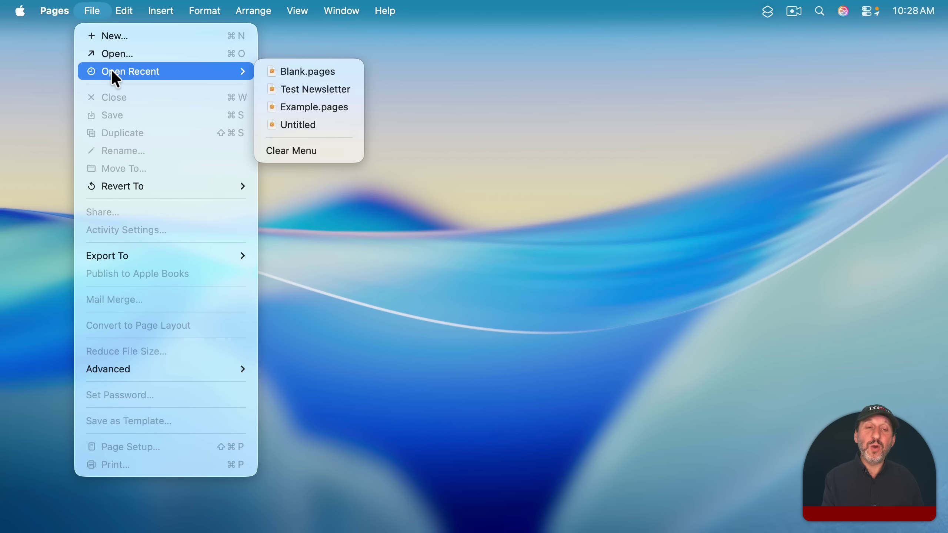
pyautogui.click(287, 109)
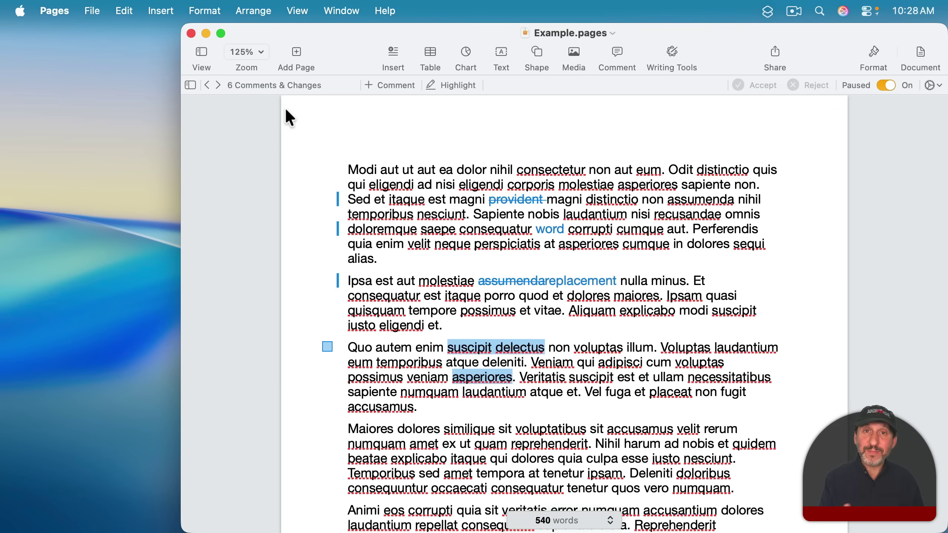
pyautogui.click(55, 11)
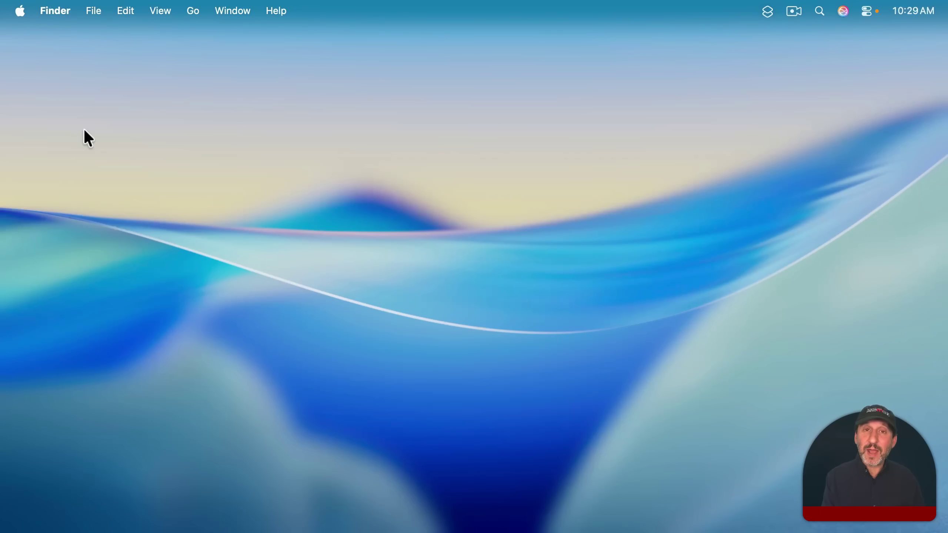
# Relaunch Pages from its Dock icon.
pyautogui.moveTo(415, 524)
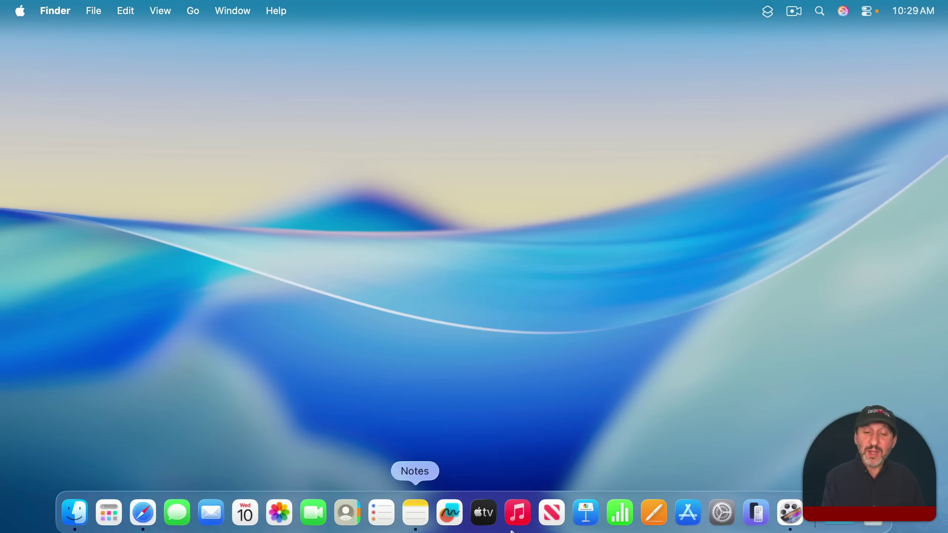
pyautogui.click(653, 509)
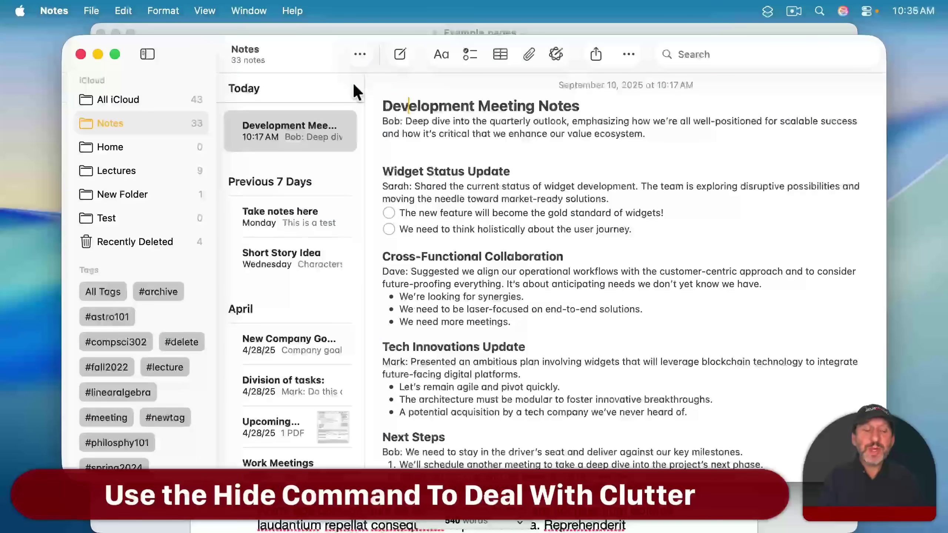
# Move Notes aside, bring Pages forward, then hide Pages to reveal Notes.
pyautogui.moveTo(178, 51); pyautogui.dragTo(271, 56)
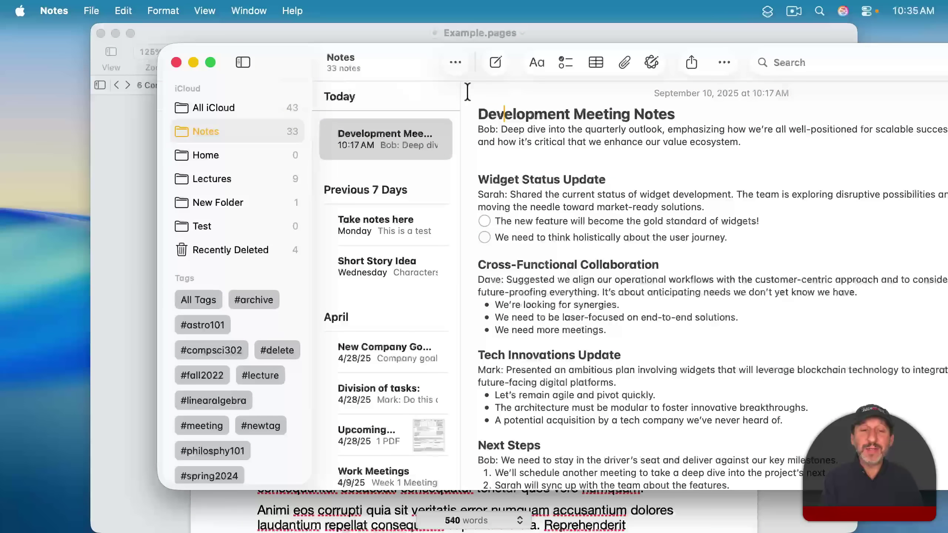
pyautogui.click(142, 36)
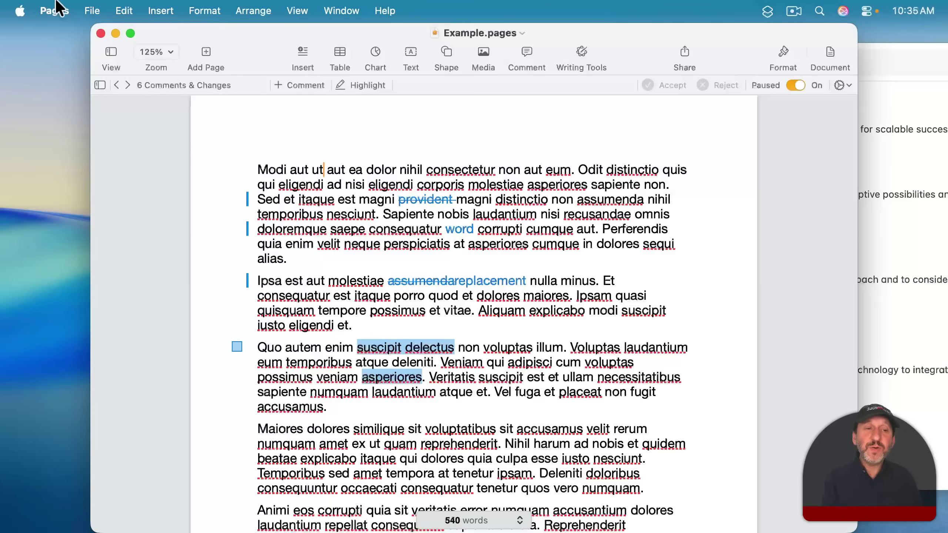
pyautogui.click(54, 10)
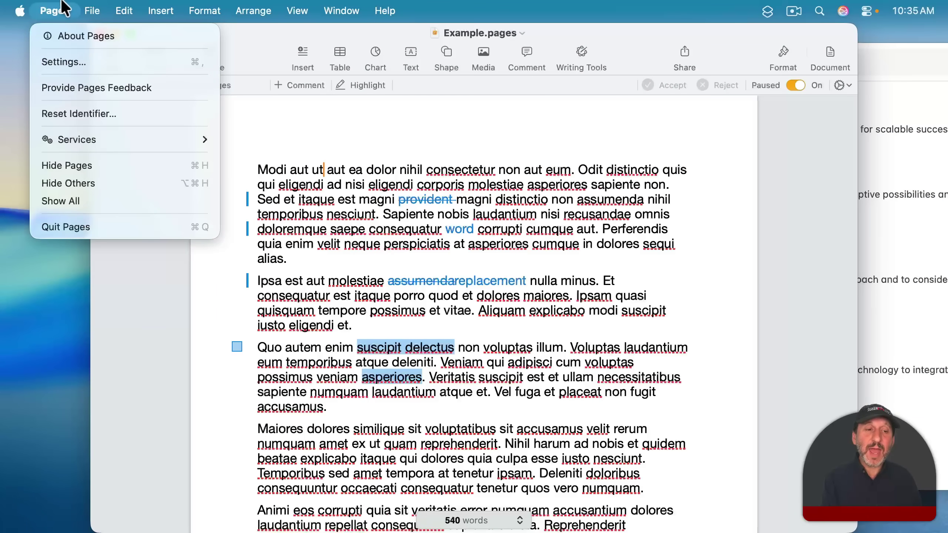
pyautogui.click(86, 167)
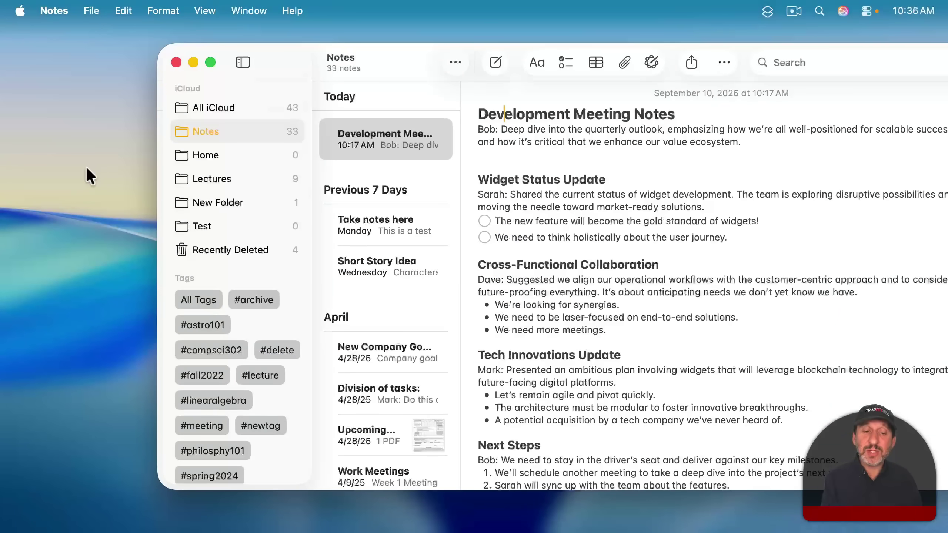
# Bring Example.pages back from the Dock, hide all other apps, and nudge its window right.
pyautogui.click(648, 515)
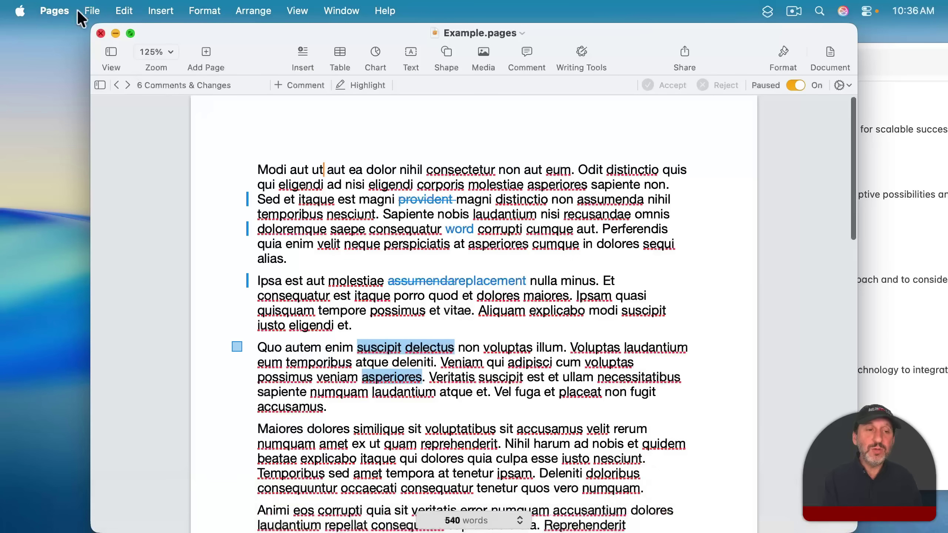
pyautogui.click(54, 10)
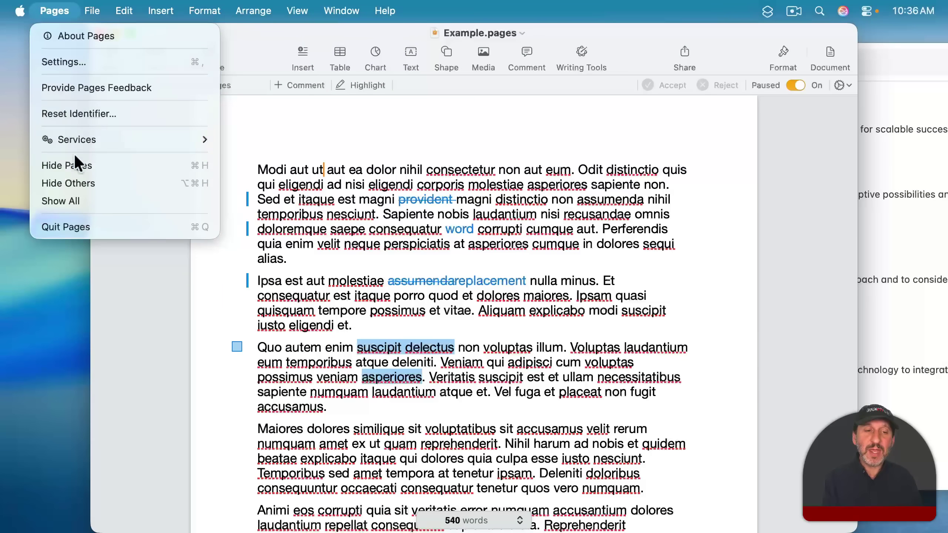
pyautogui.click(74, 179)
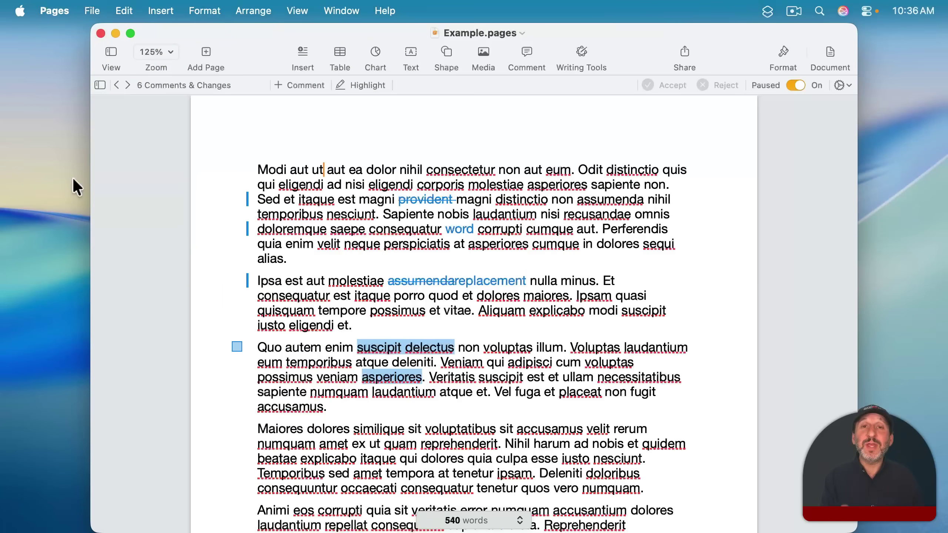
pyautogui.moveTo(274, 56)
pyautogui.mouseDown()
pyautogui.moveTo(282, 56)
pyautogui.moveTo(267, 56)
pyautogui.mouseUp()
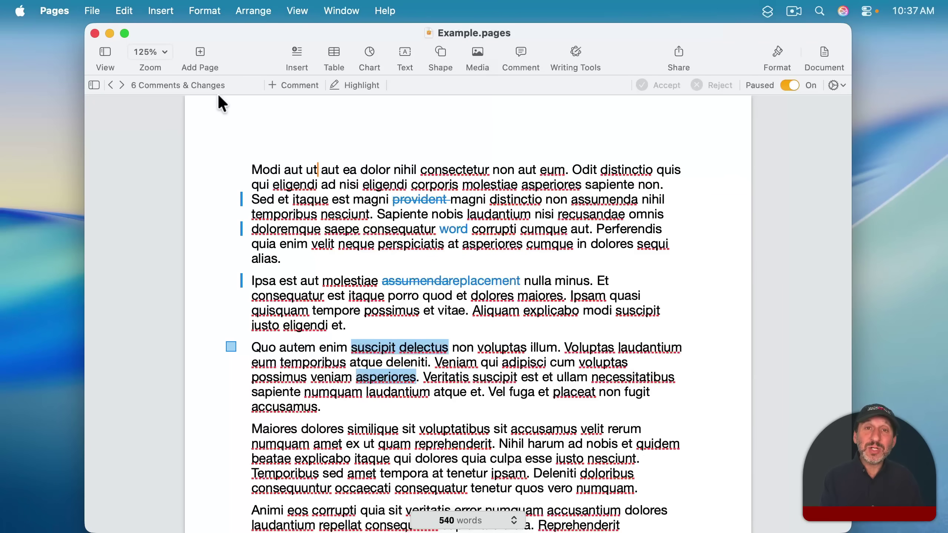
# Hide Pages, then open Numbers' Running Log spreadsheet and Keynote in turn, quitting each.
pyautogui.press('super+h')
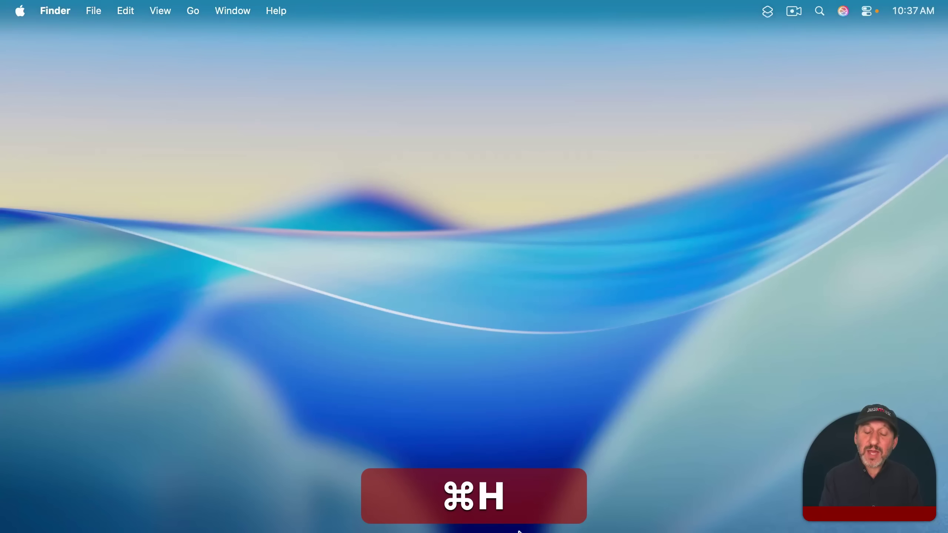
pyautogui.moveTo(519, 531)
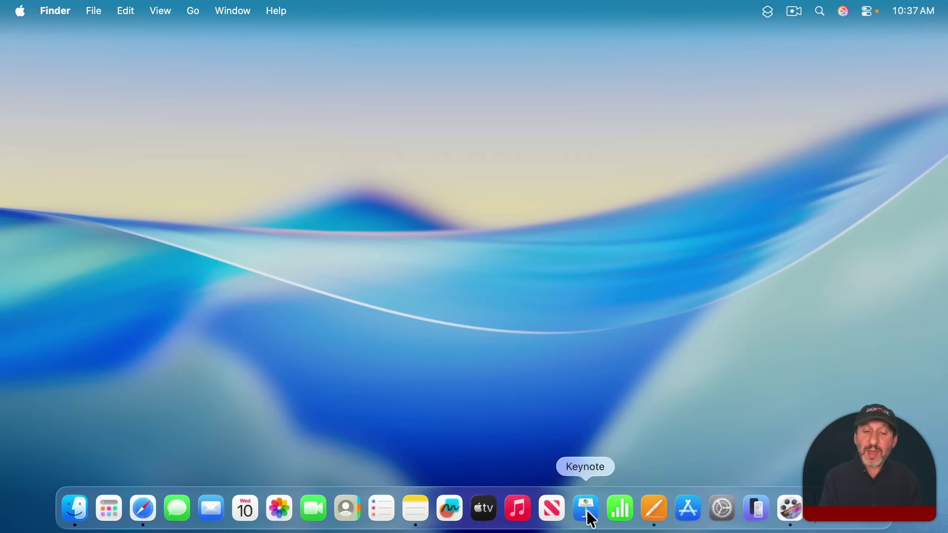
pyautogui.click(621, 509)
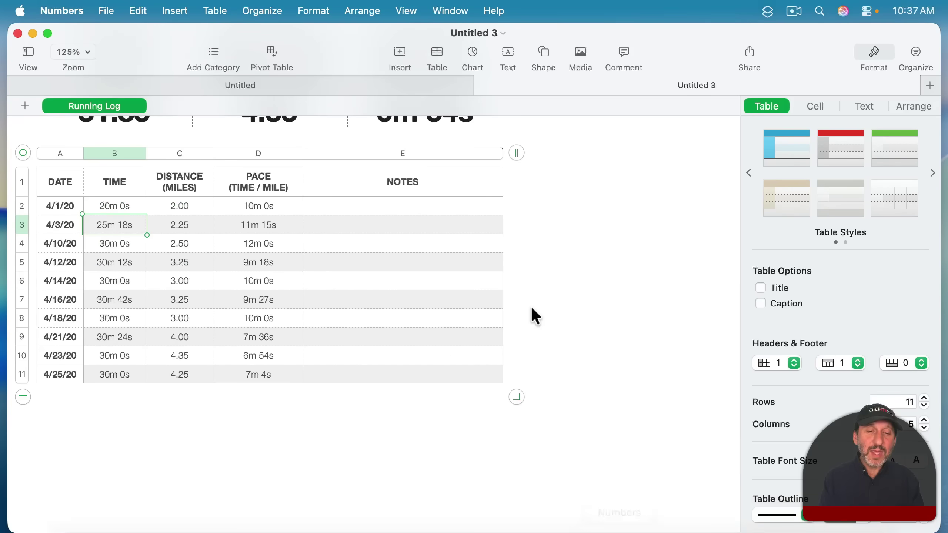
pyautogui.scroll(10, 533, 315)
pyautogui.scroll(-8, 423, 352)
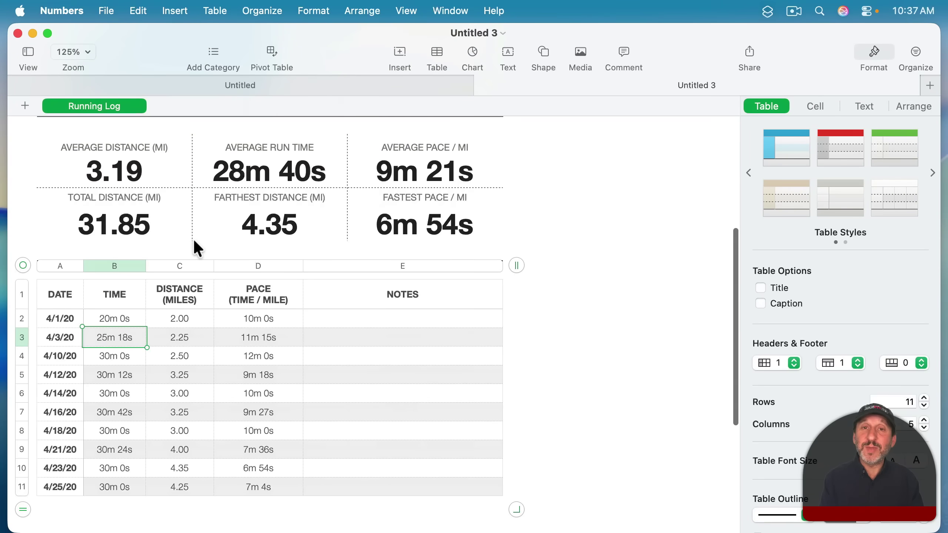
pyautogui.press('super+q')
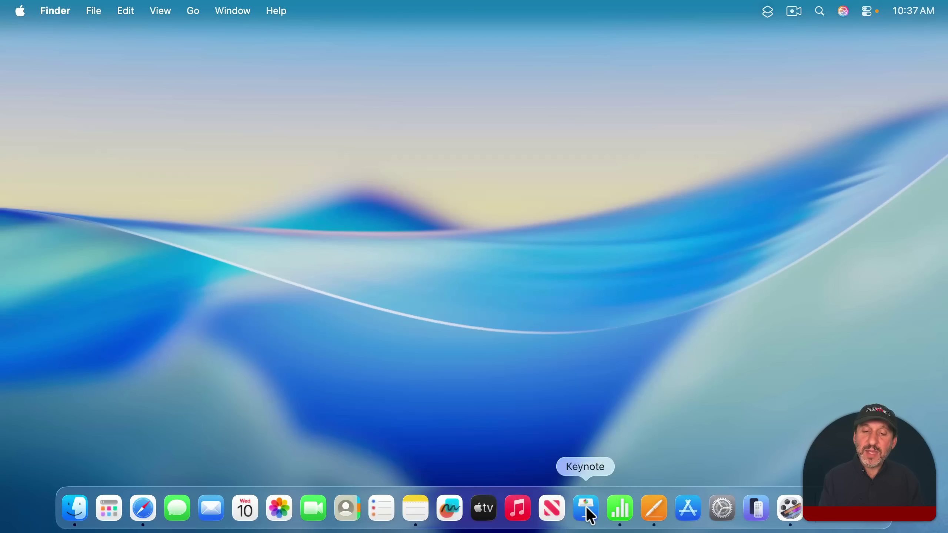
pyautogui.click(589, 516)
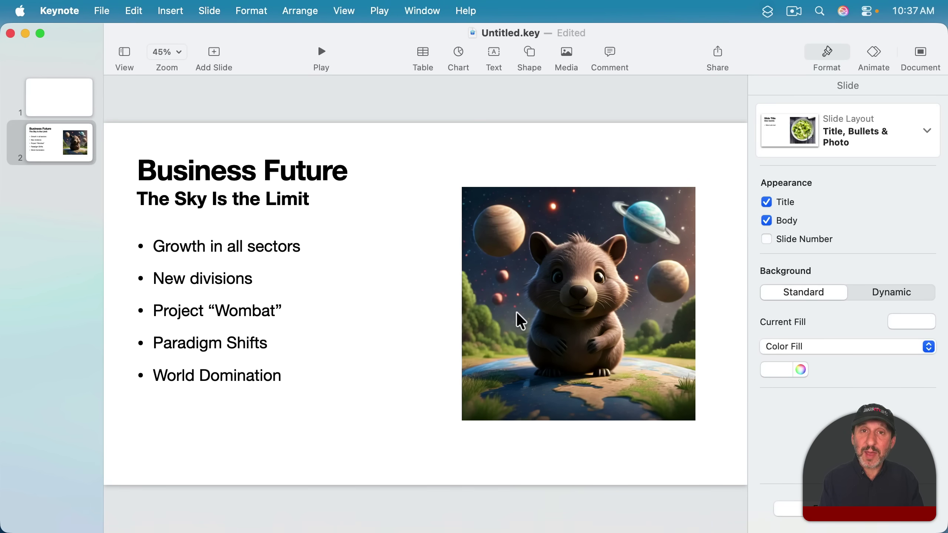
pyautogui.press('super+q')
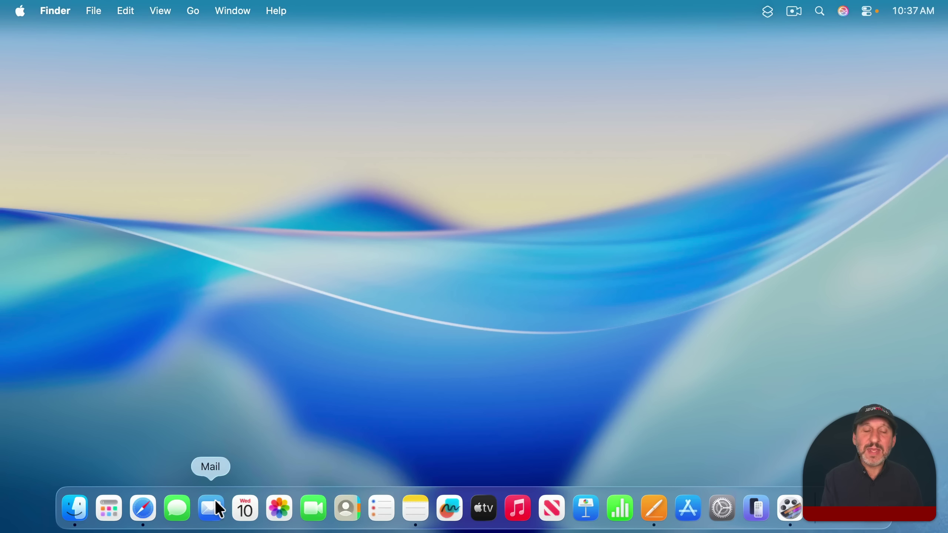
pyautogui.click(143, 516)
pyautogui.doubleClick(266, 47)
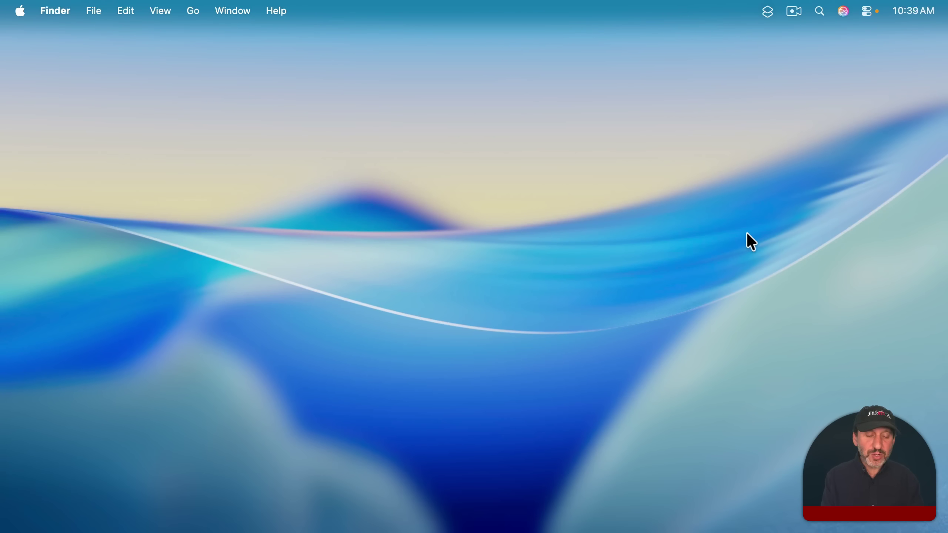
# Search Spotlight for test.txt, then clear the query.
pyautogui.press('super+space')
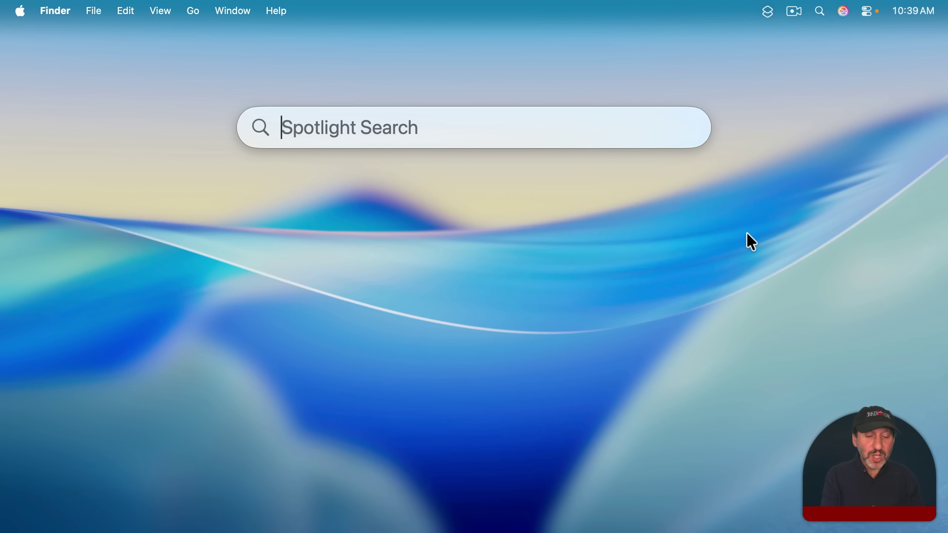
pyautogui.write('test.txt')
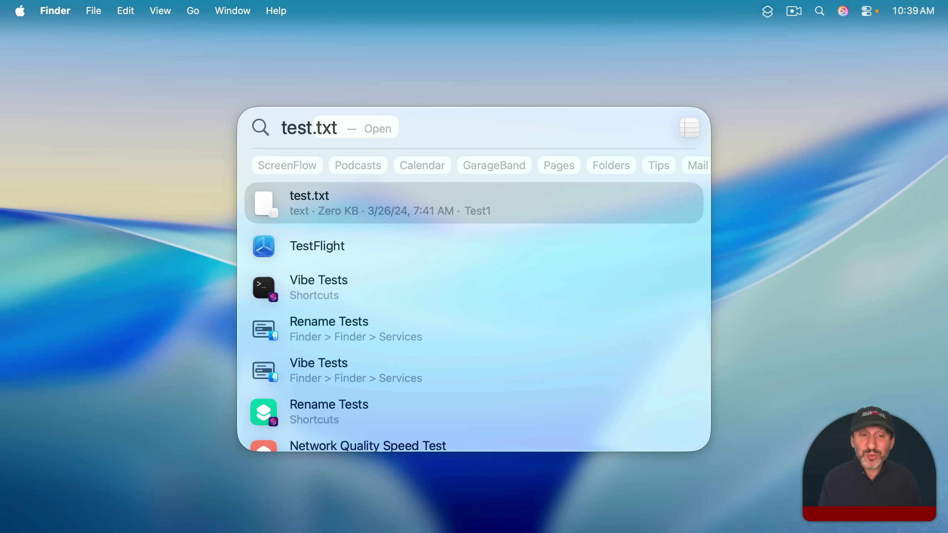
pyautogui.press('BackSpace')
pyautogui.press('BackSpace')
pyautogui.press('BackSpace')
pyautogui.press('BackSpace')
pyautogui.press('BackSpace')
pyautogui.press('BackSpace')
pyautogui.press('BackSpace')
pyautogui.press('BackSpace')
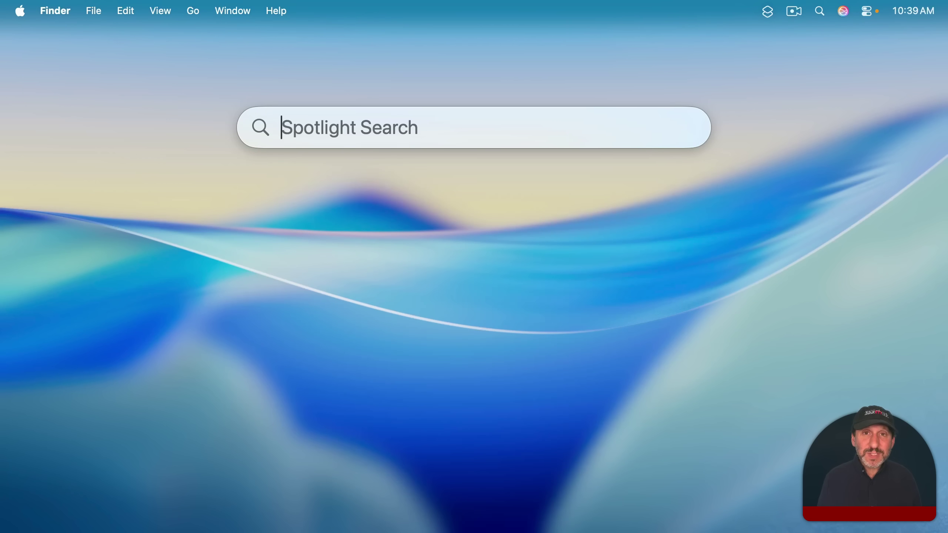
pyautogui.moveTo(650, 115)
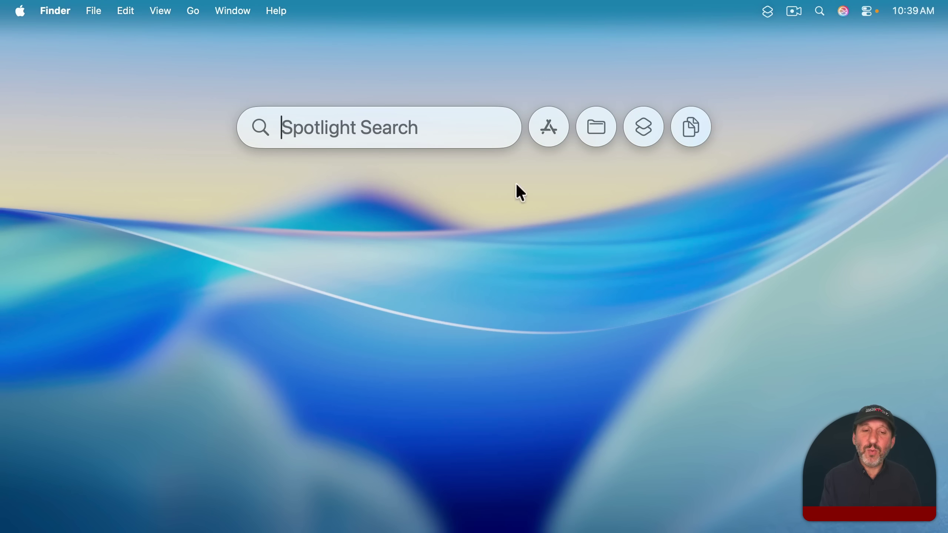
pyautogui.press('super+1')
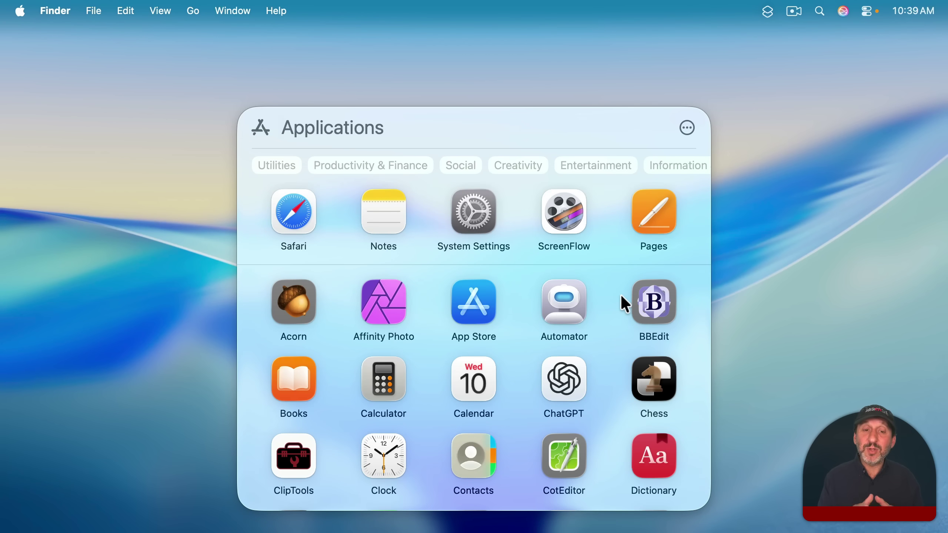
pyautogui.press('super+2')
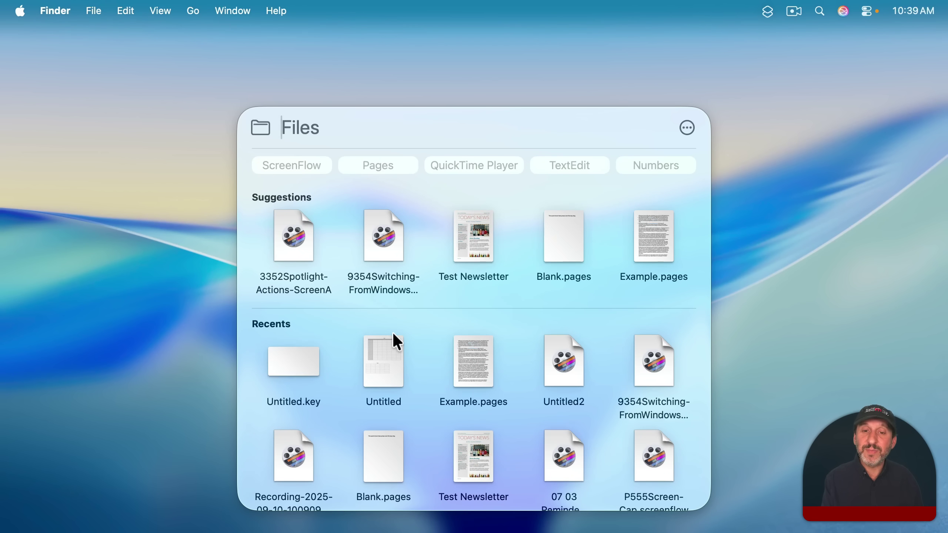
pyautogui.press('super+3')
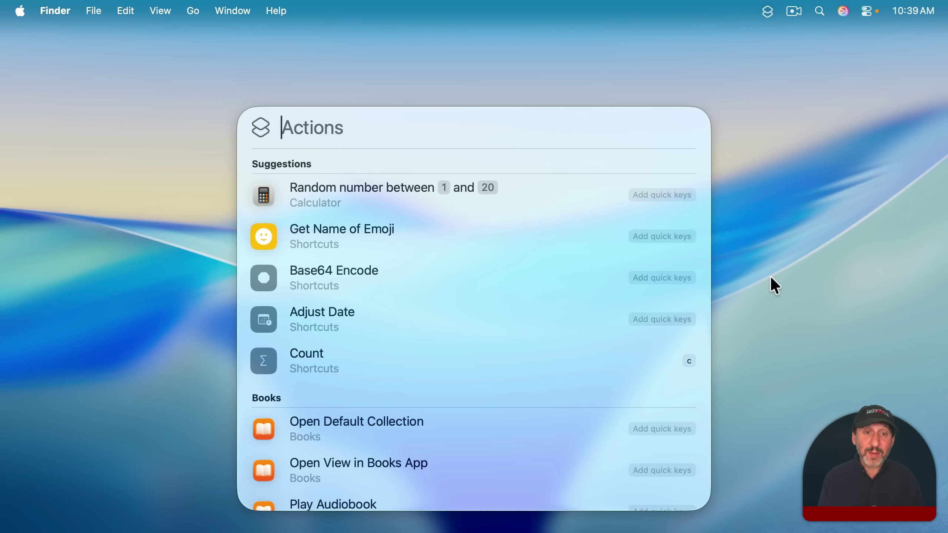
pyautogui.press('super+4')
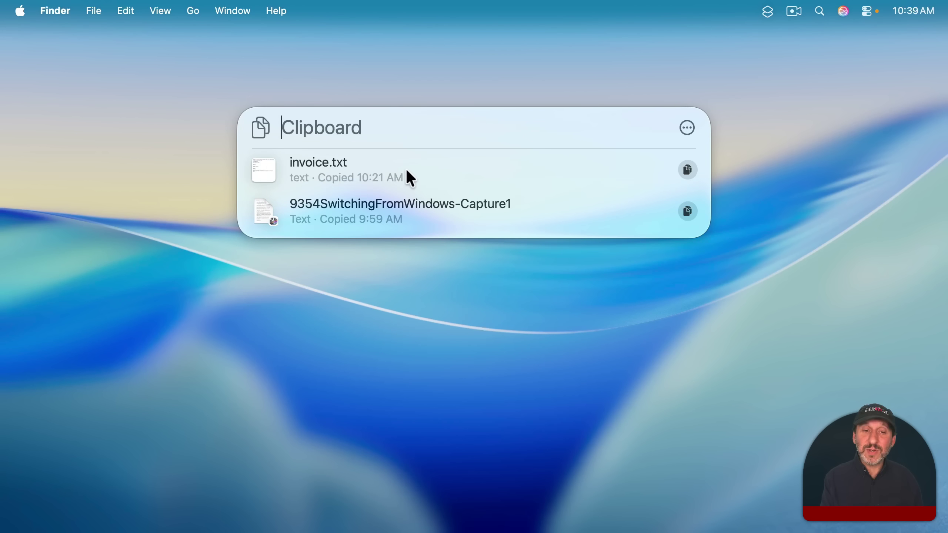
pyautogui.press('Escape')
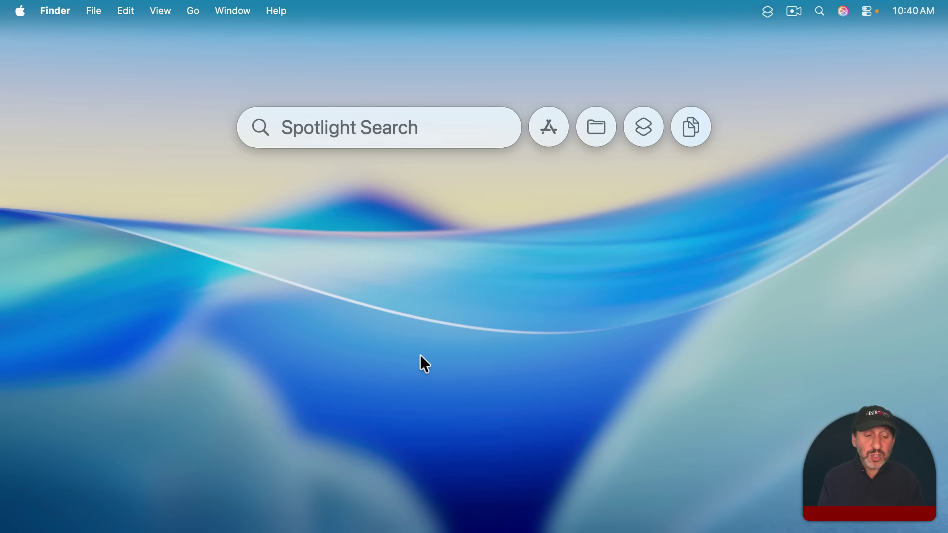
# Compute 2*(5+4) = 18 in Spotlight, check Denver's weather, then dismiss Spotlight.
pyautogui.write('2*(5')
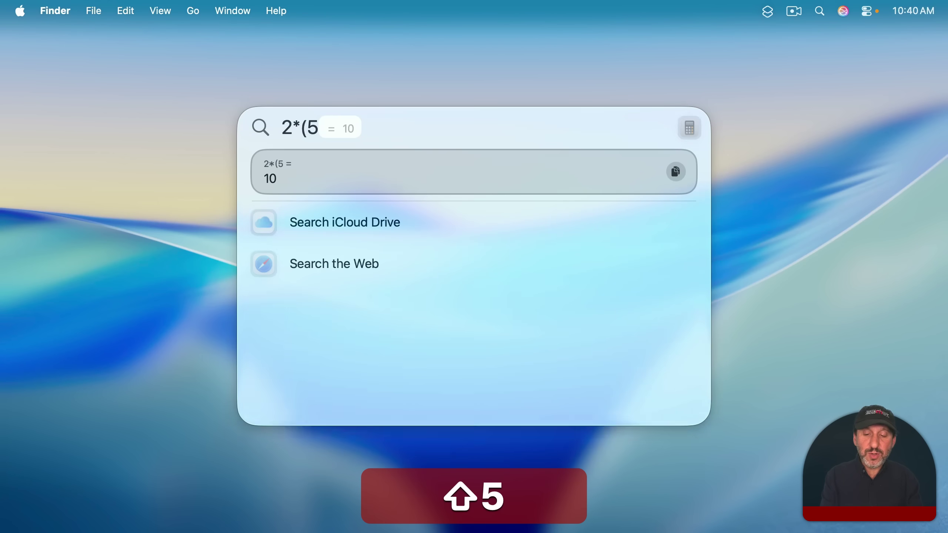
pyautogui.write('+4)')
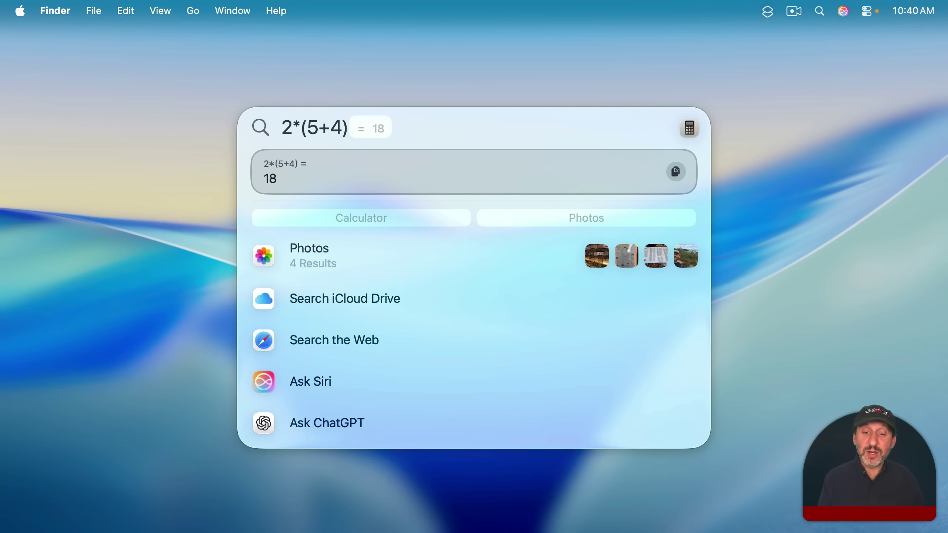
pyautogui.press('Escape')
pyautogui.write('weather')
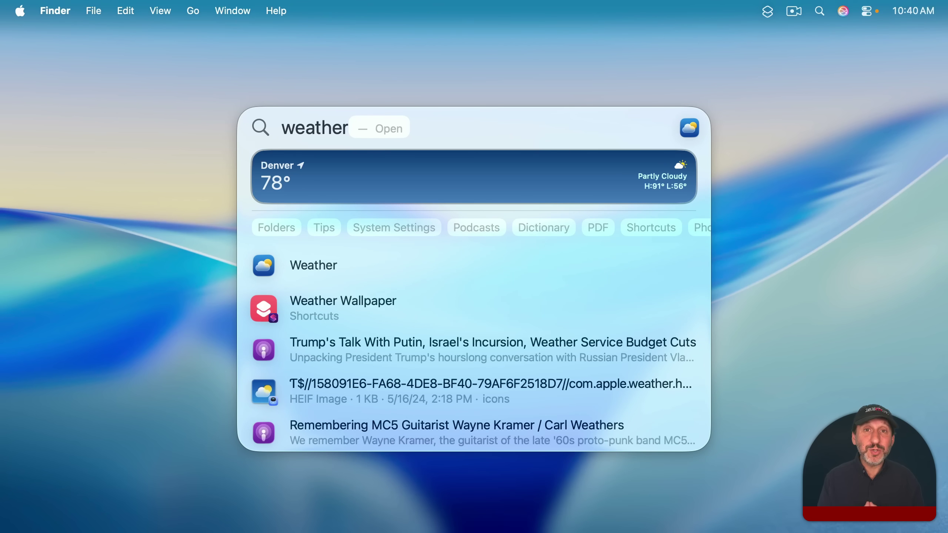
pyautogui.press('Escape')
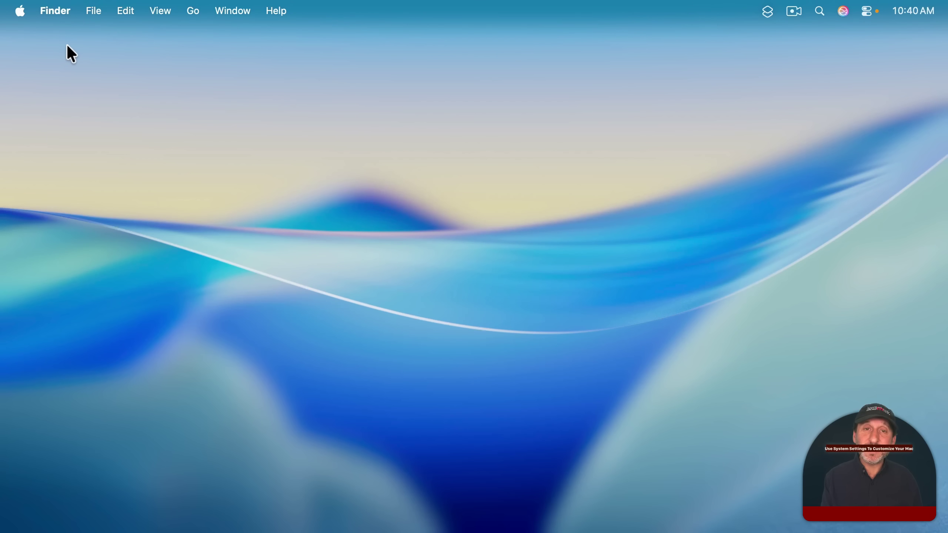
# Open System Settings from the Apple menu and view the Appearance pane.
pyautogui.click(18, 10)
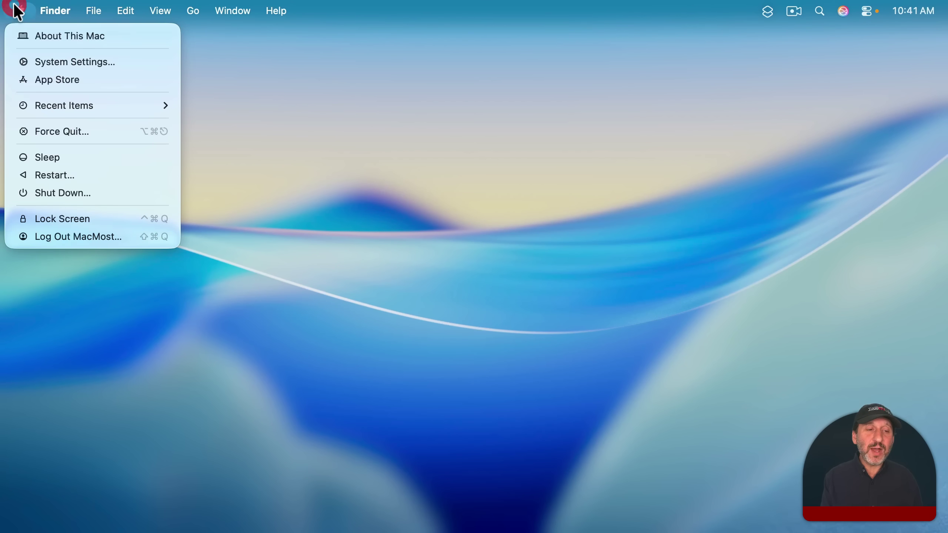
pyautogui.click(34, 63)
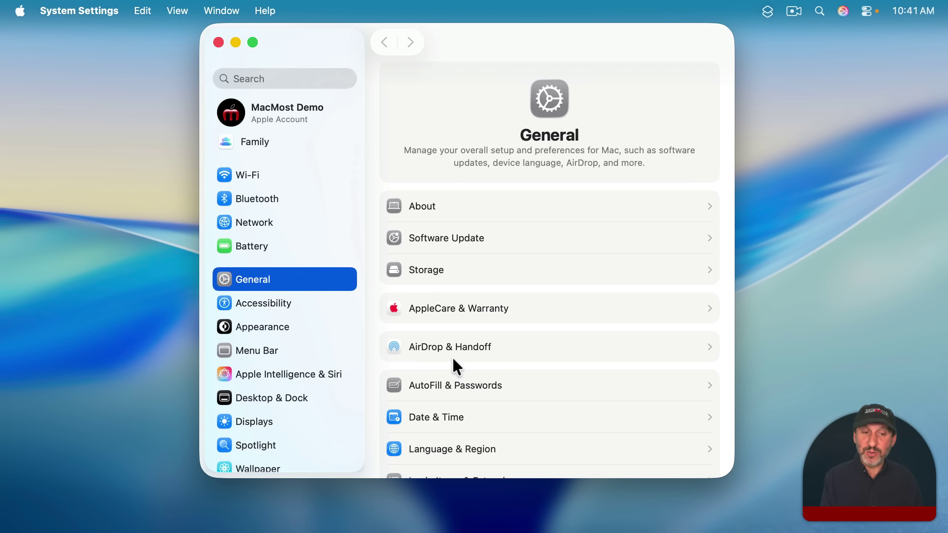
pyautogui.click(286, 329)
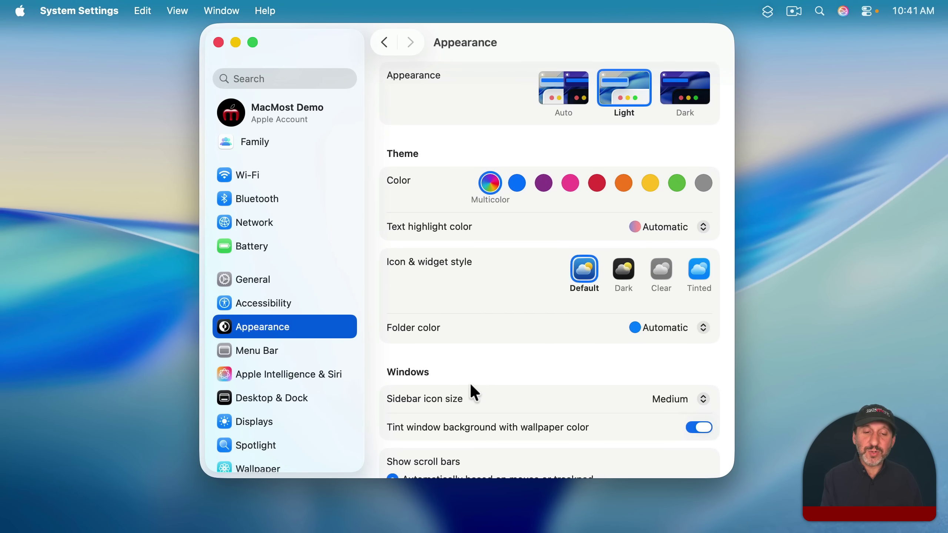
pyautogui.scroll(-5, 466, 414)
pyautogui.scroll(-3, 298, 380)
# Move through the Desktop & Dock and Displays panes to the Wallpaper settings.
pyautogui.click(255, 301)
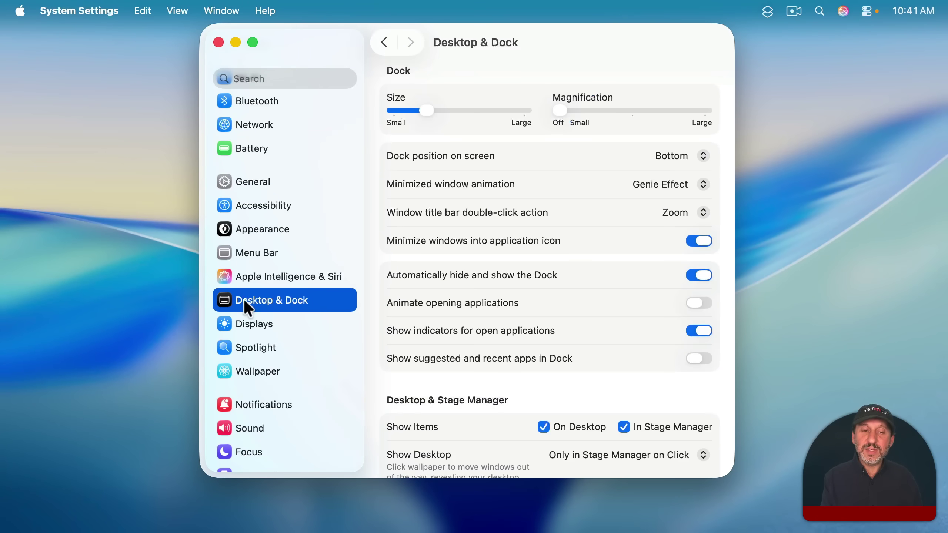
pyautogui.scroll(-10, 497, 254)
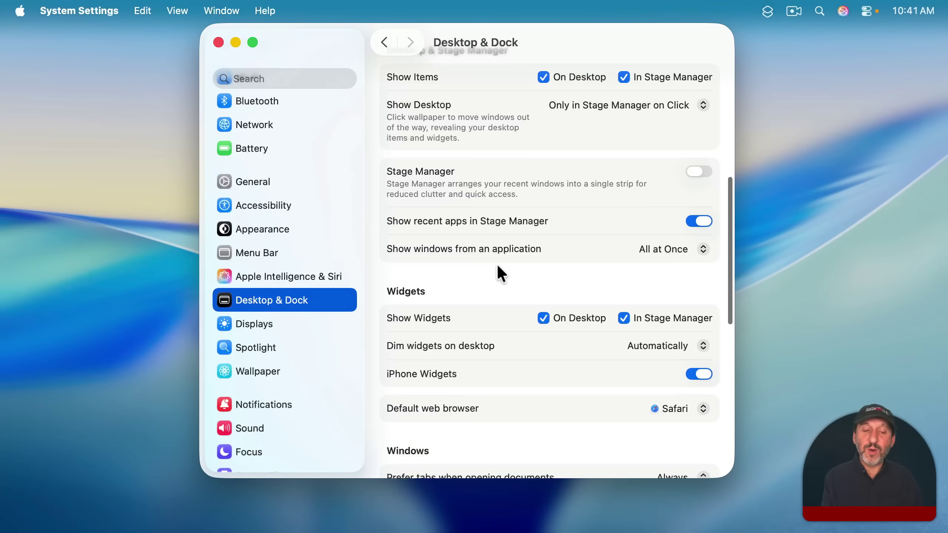
pyautogui.scroll(10, 496, 263)
pyautogui.click(269, 324)
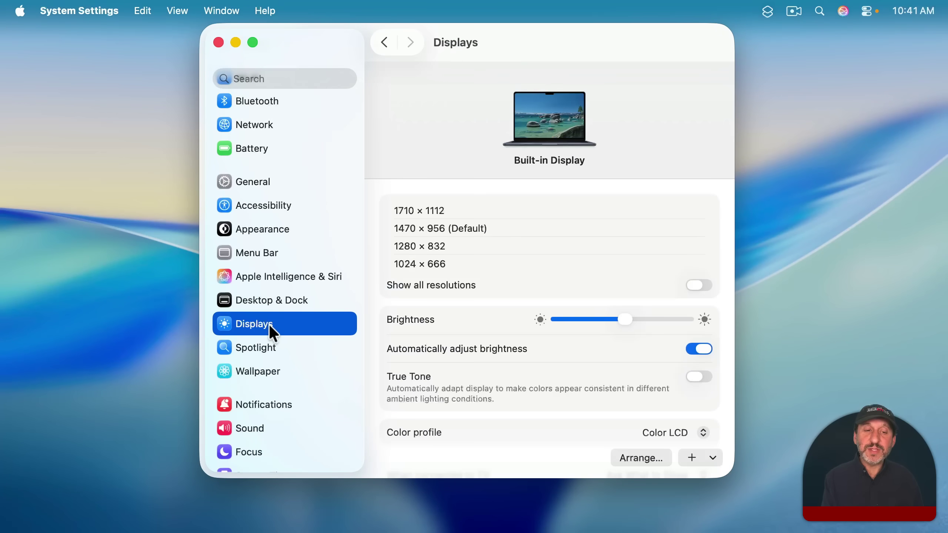
pyautogui.click(273, 365)
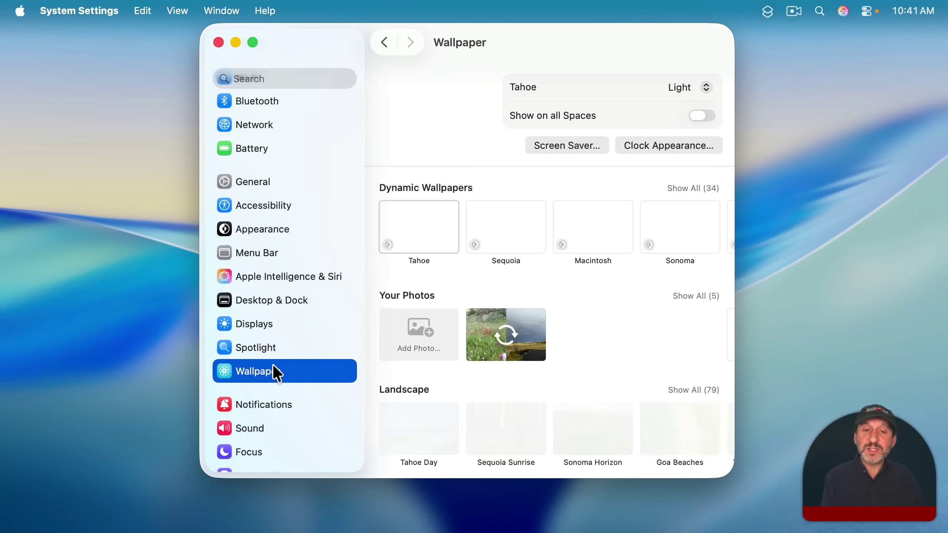
pyautogui.scroll(-10, 272, 365)
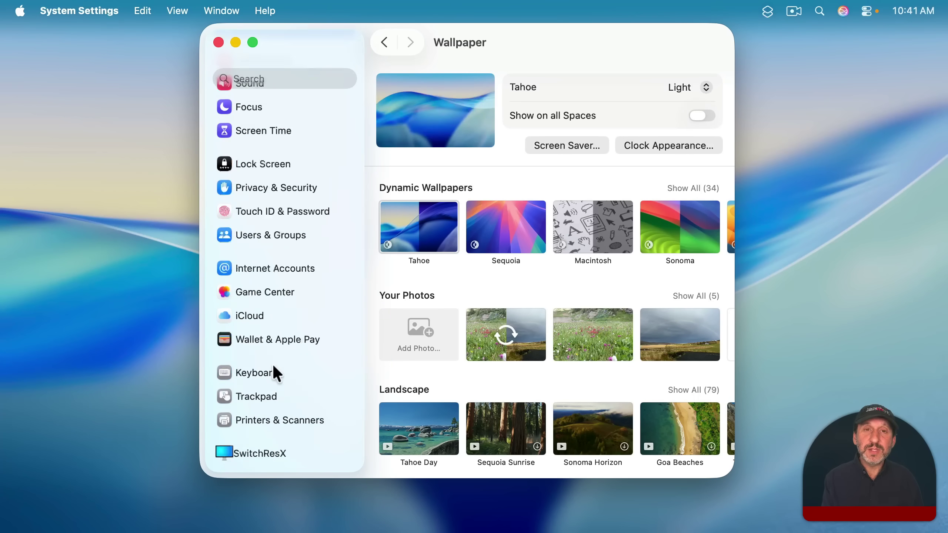
# Review the Spotlight and App Shortcuts lists in Keyboard Shortcuts settings.
pyautogui.click(224, 371)
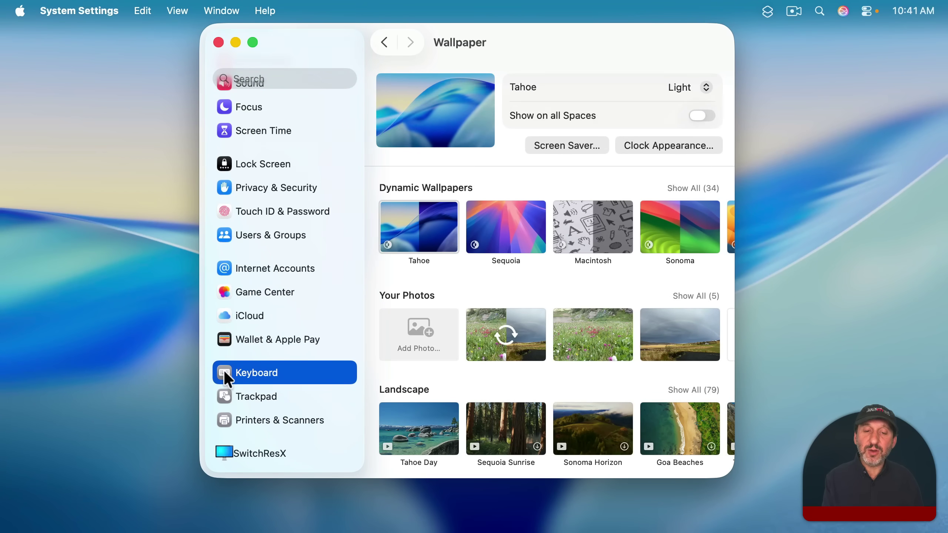
pyautogui.click(645, 302)
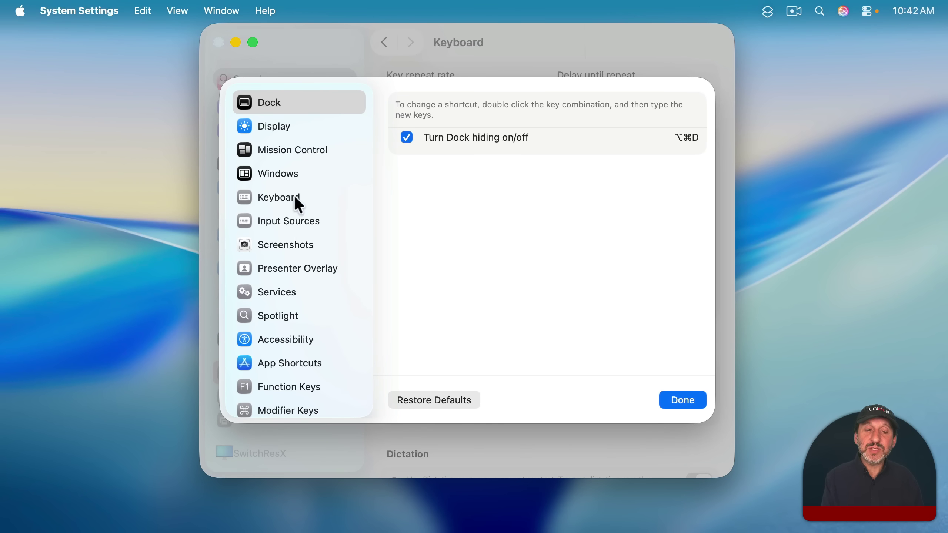
pyautogui.click(275, 311)
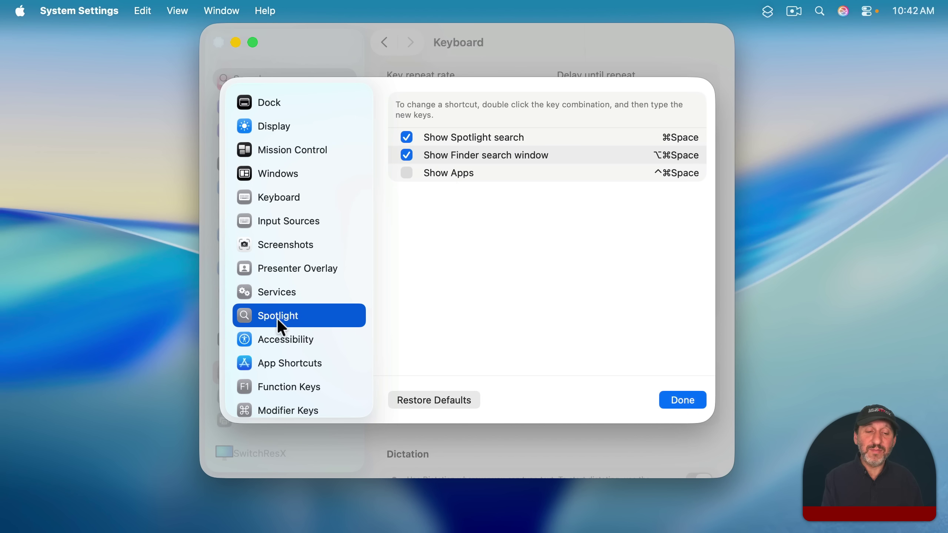
pyautogui.scroll(-2, 303, 340)
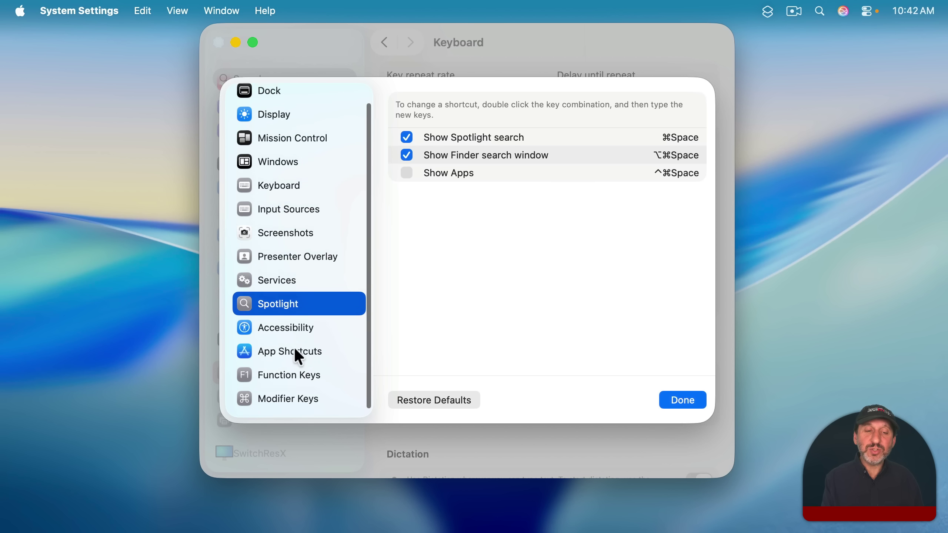
pyautogui.click(257, 357)
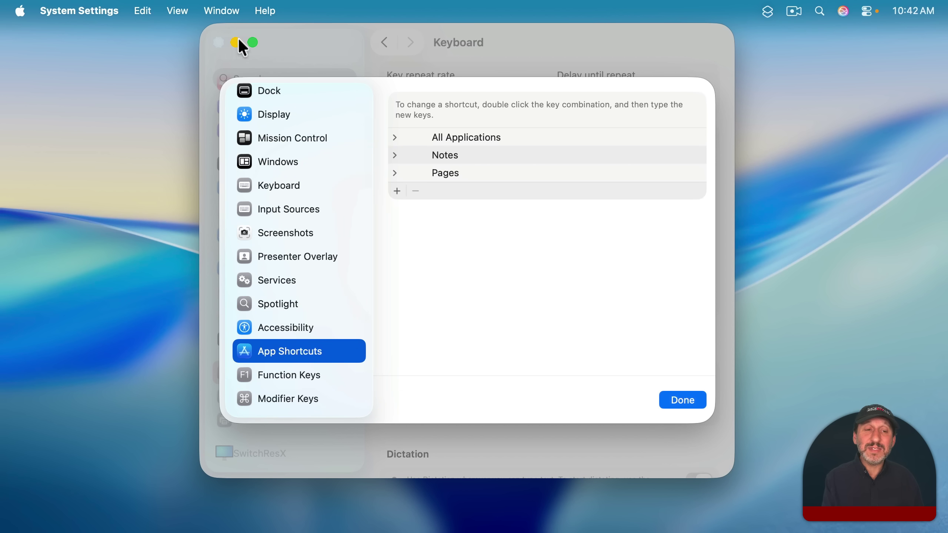
# Dismiss the System Settings window through the Window menu, leaving the desktop.
pyautogui.click(150, 10)
pyautogui.moveTo(220, 7)
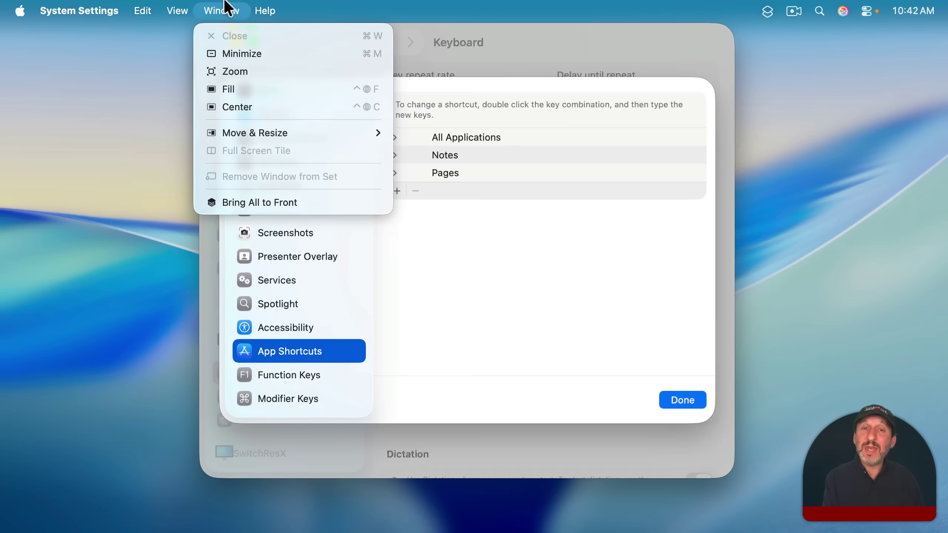
pyautogui.click(186, 19)
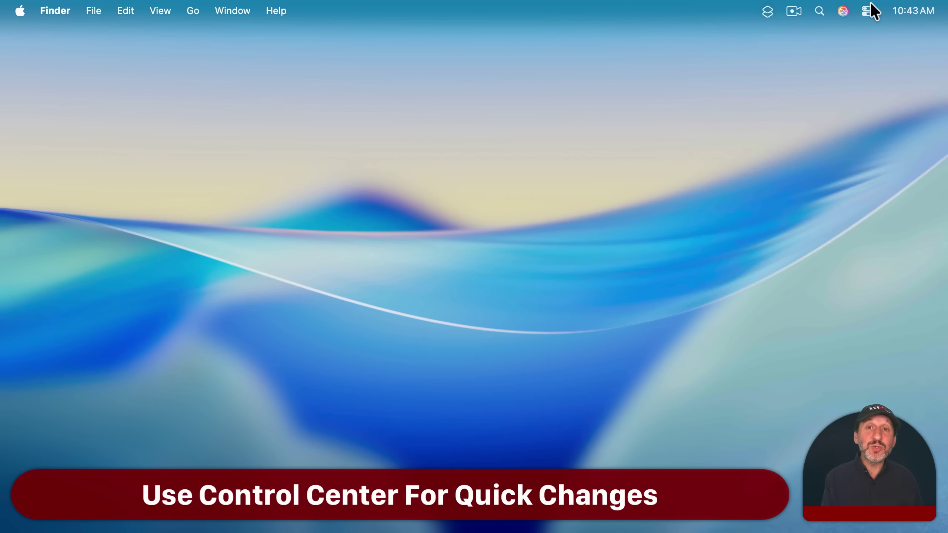
# Expand Display in Control Center, then browse the Edit Controls gallery.
pyautogui.click(867, 10)
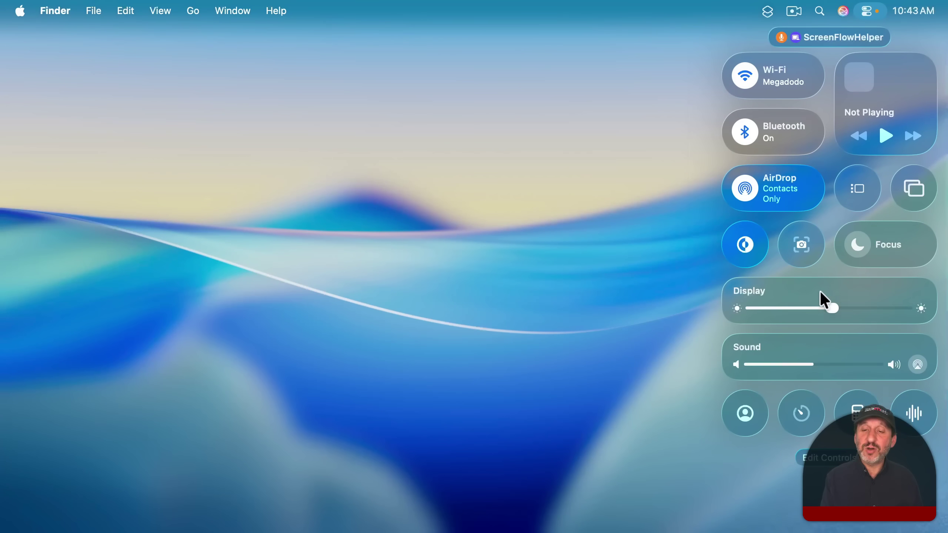
pyautogui.click(925, 291)
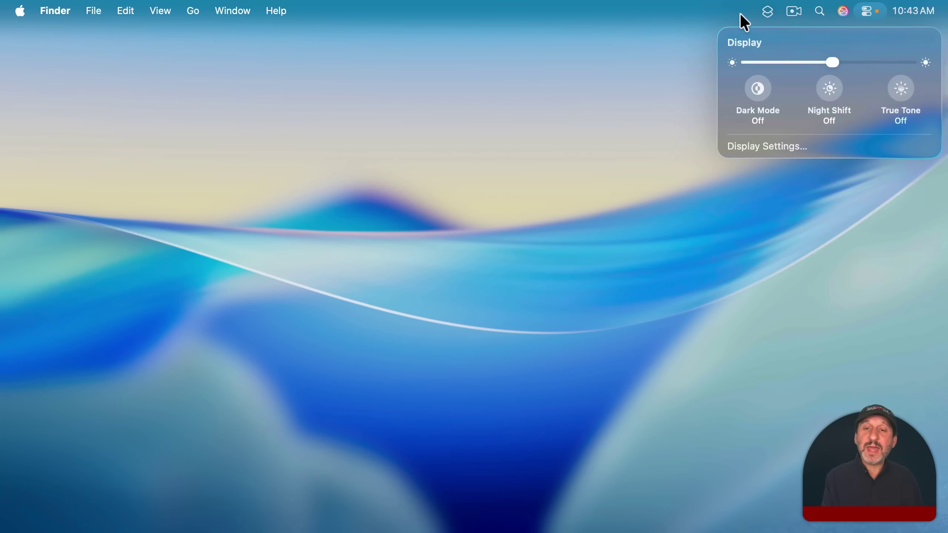
pyautogui.click(866, 11)
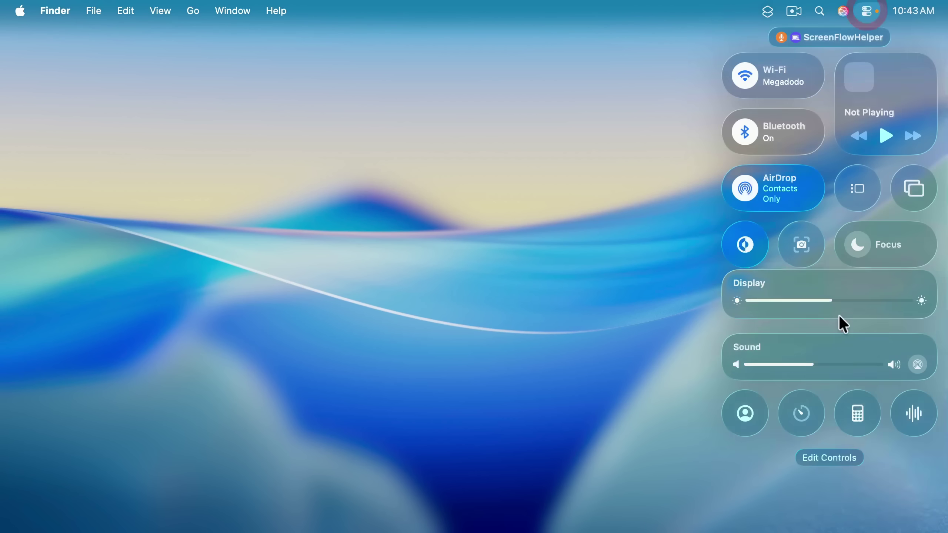
pyautogui.click(829, 456)
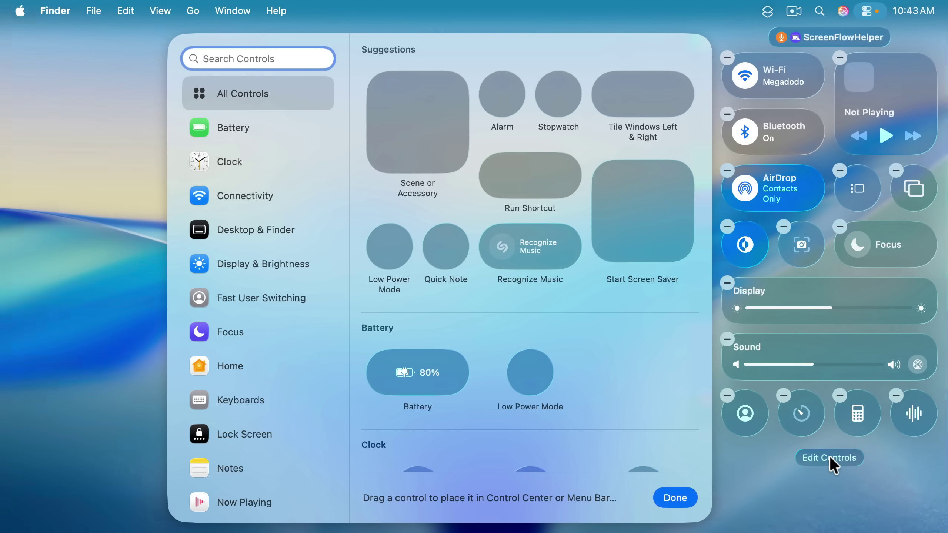
pyautogui.scroll(-10, 275, 413)
pyautogui.scroll(10, 275, 412)
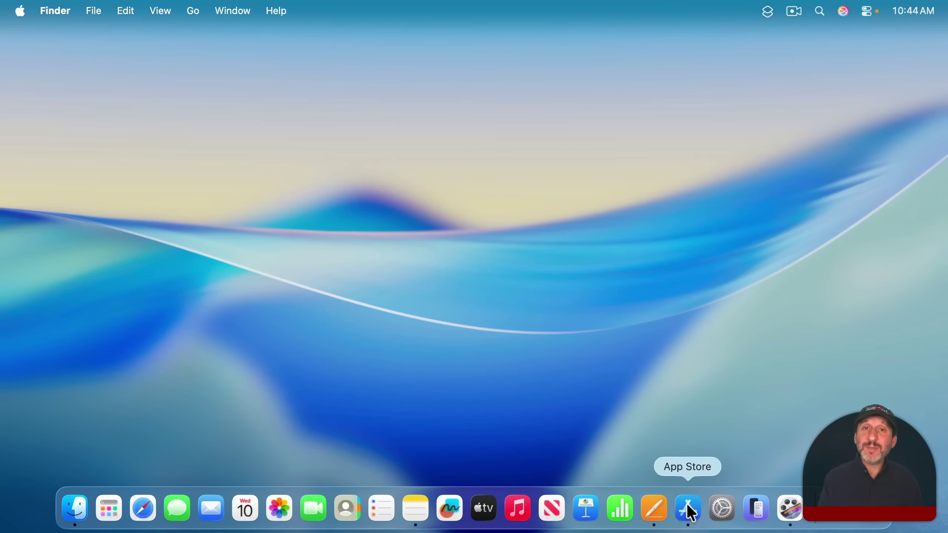
# Launch the App Store from the Dock to view its Discover page.
pyautogui.click(689, 508)
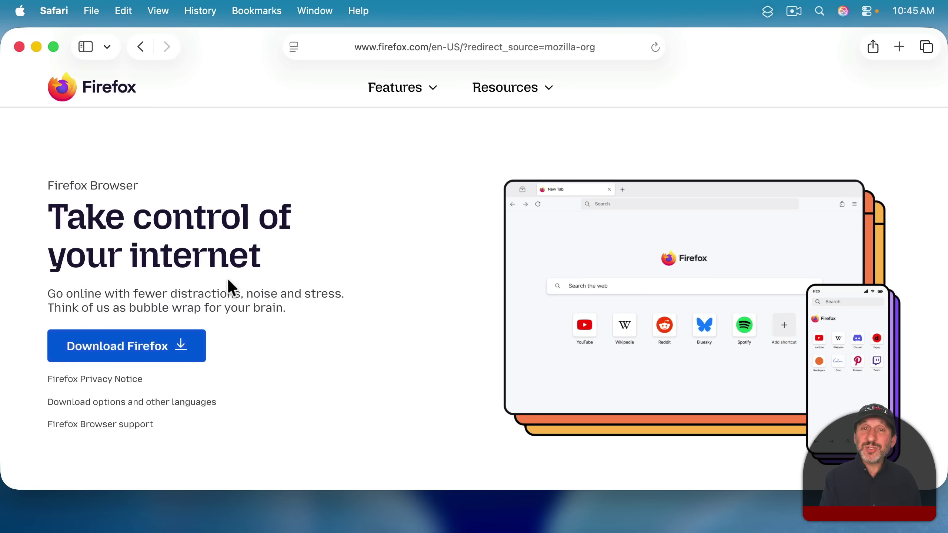
# Download Firefox from firefox.com, allow the download, and view the Downloads stack.
pyautogui.click(132, 355)
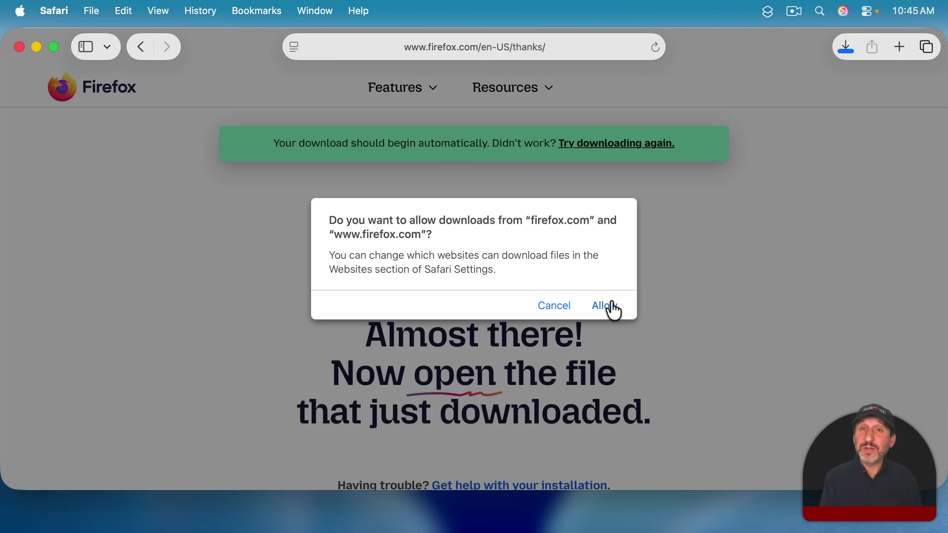
pyautogui.click(614, 310)
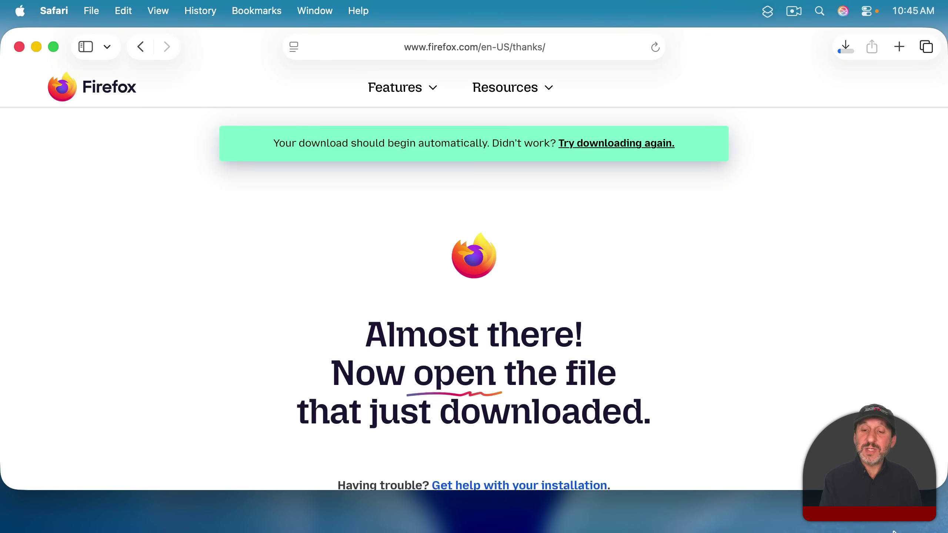
pyautogui.moveTo(890, 531)
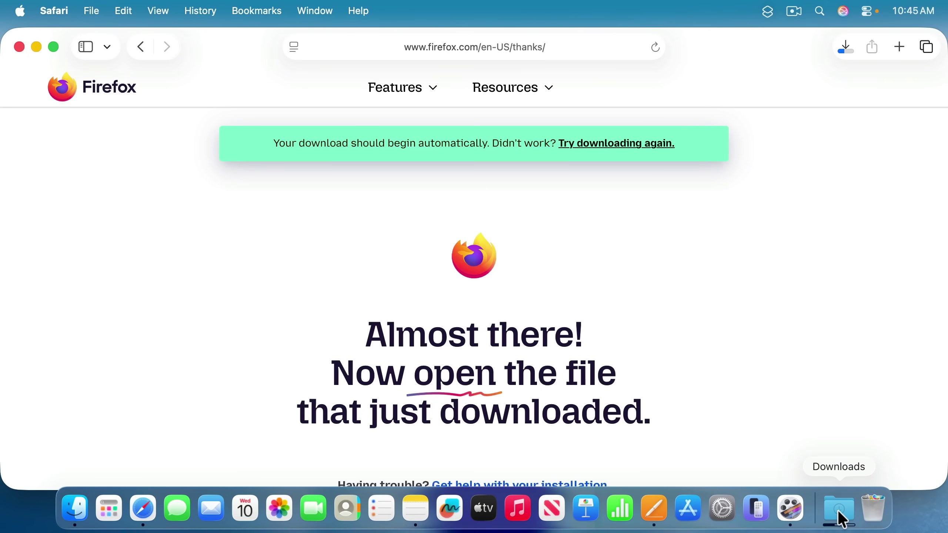
pyautogui.click(843, 519)
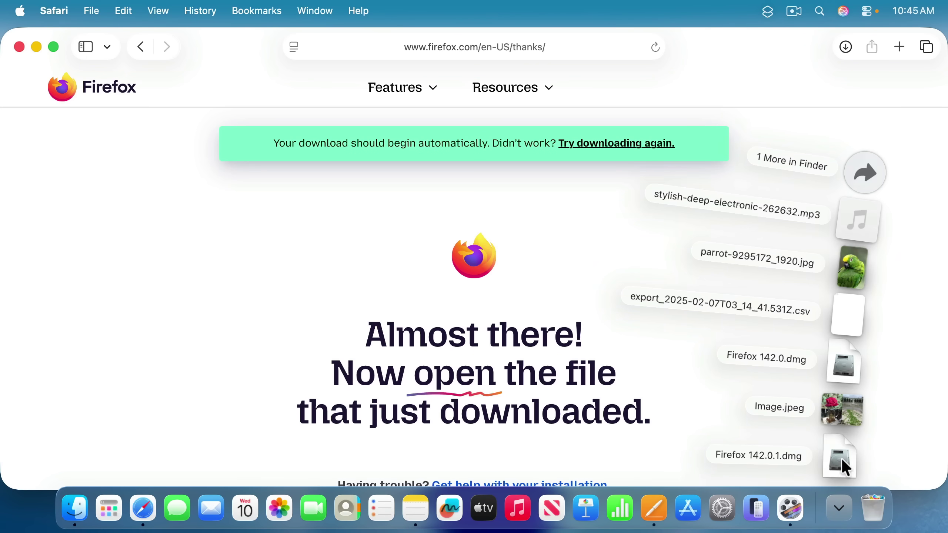
# Open Firefox 142.0.1.dmg and drag Firefox into the Applications folder.
pyautogui.click(841, 459)
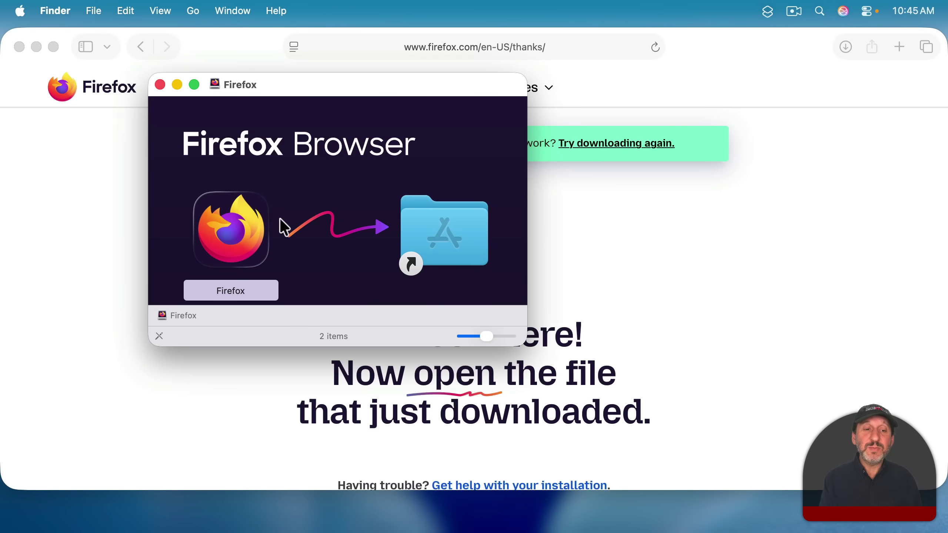
pyautogui.click(224, 233)
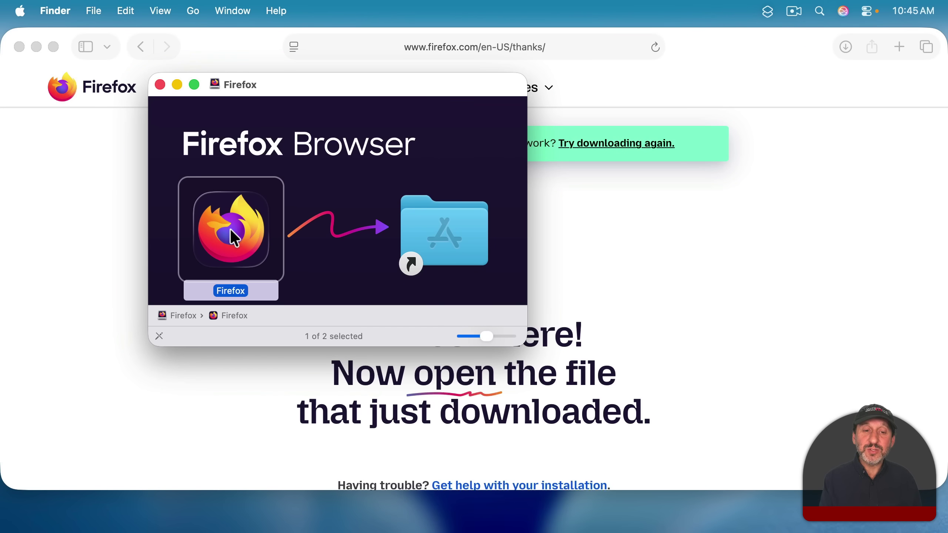
pyautogui.moveTo(231, 229)
pyautogui.mouseDown()
pyautogui.moveTo(463, 239)
pyautogui.moveTo(221, 216)
pyautogui.moveTo(229, 230)
pyautogui.mouseUp()
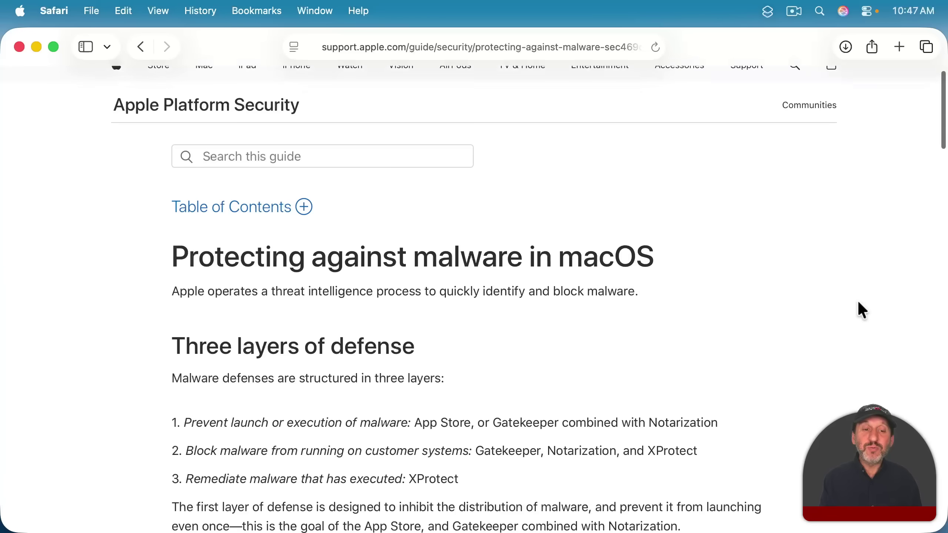
# Scroll the malware guide down to the XProtect and Gatekeeper bypass events section.
pyautogui.scroll(-10, 859, 302)
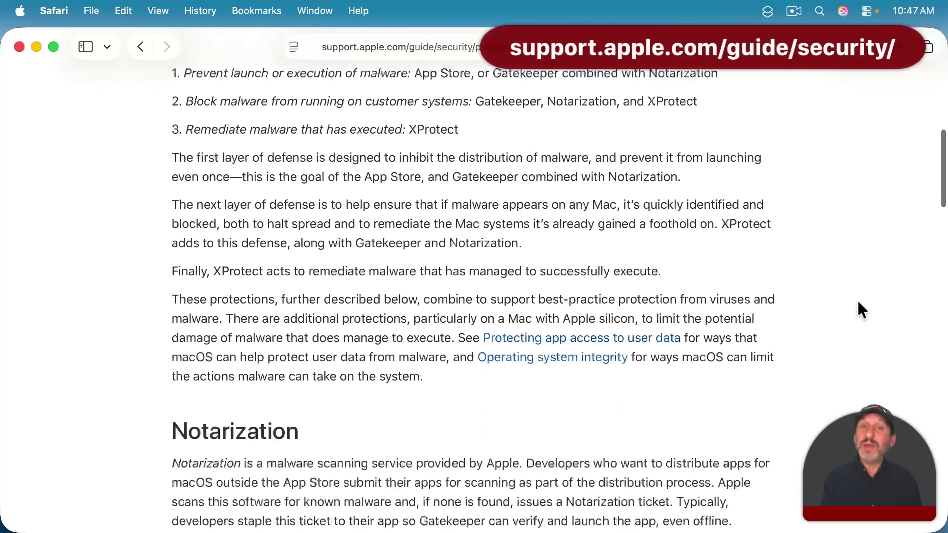
pyautogui.scroll(-10, 859, 303)
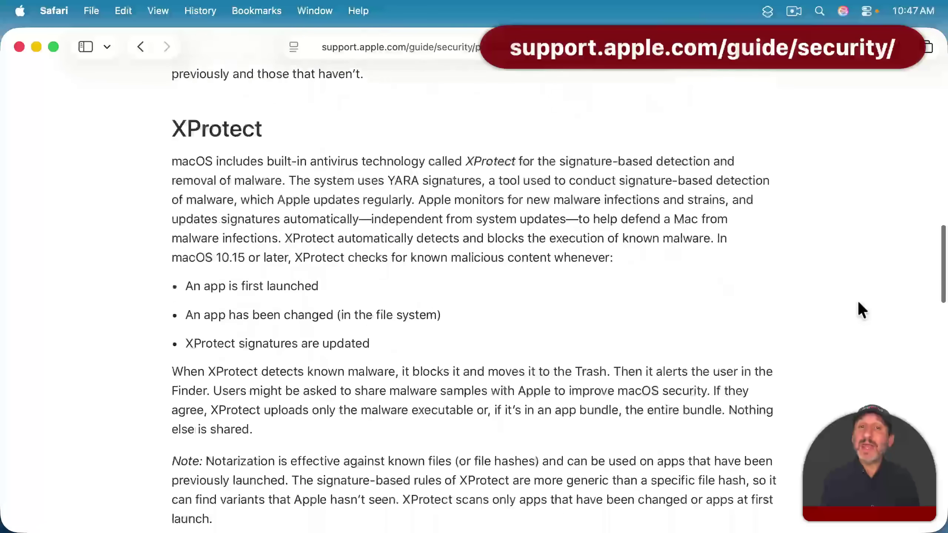
pyautogui.scroll(-10, 859, 303)
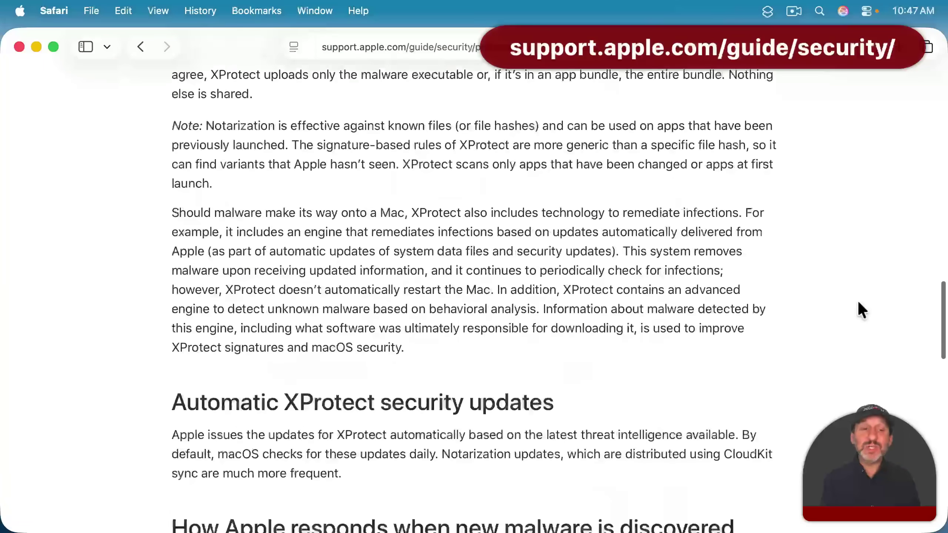
pyautogui.scroll(-10, 860, 310)
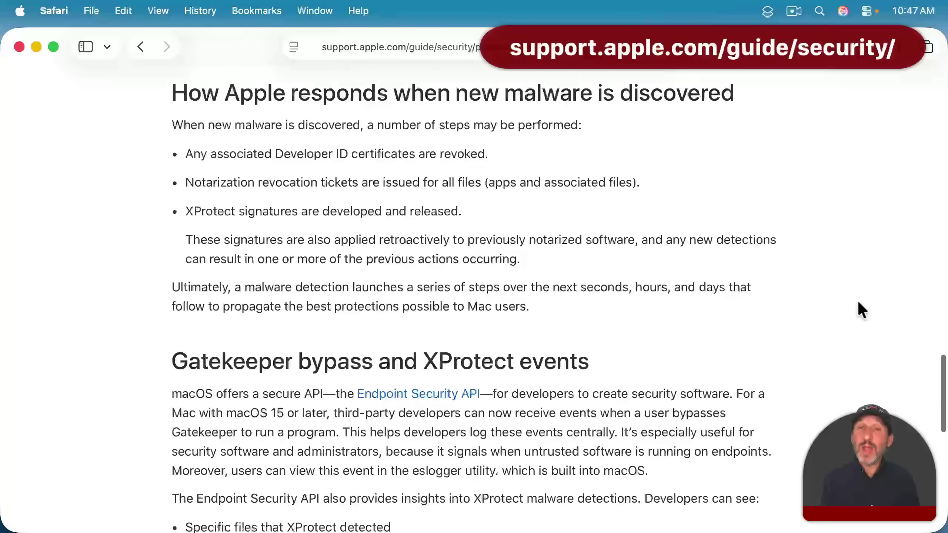
pyautogui.scroll(-10, 859, 304)
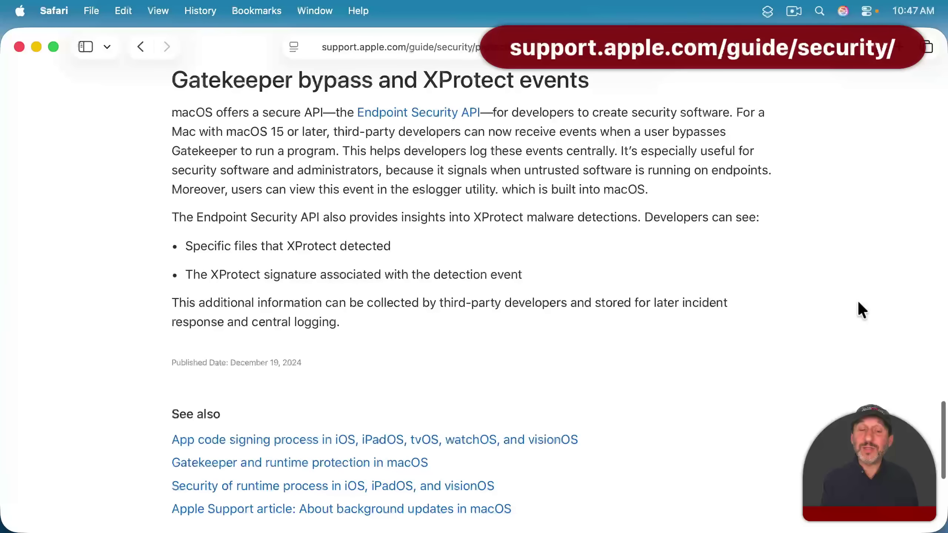